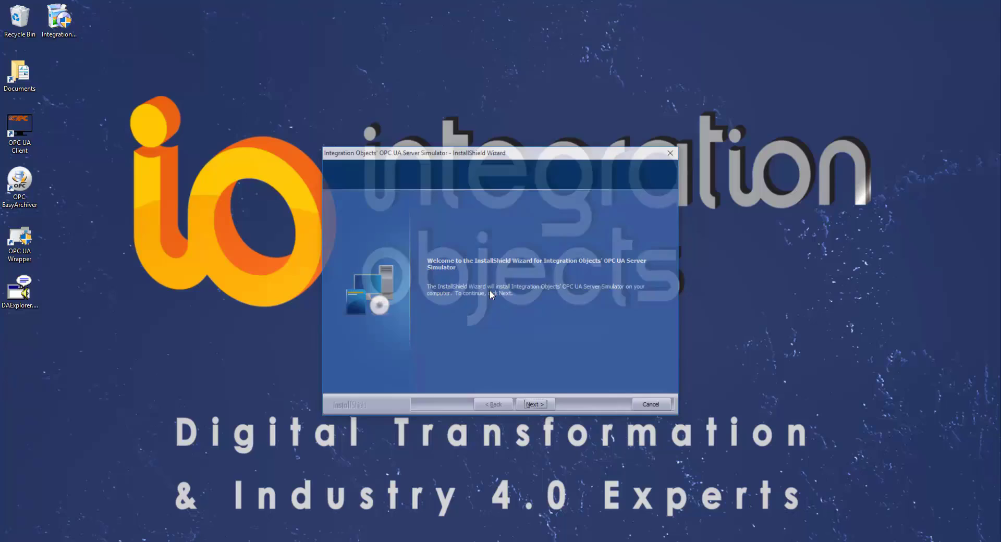
Step: Accept the license agreement and enter 'Integration Objects' as the company name
click(533, 404)
click(494, 359)
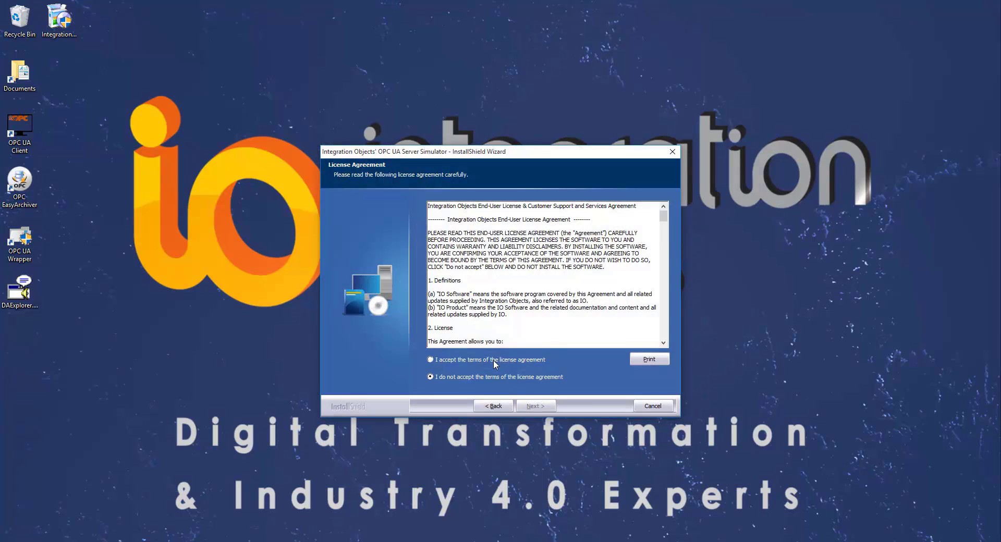
click(533, 405)
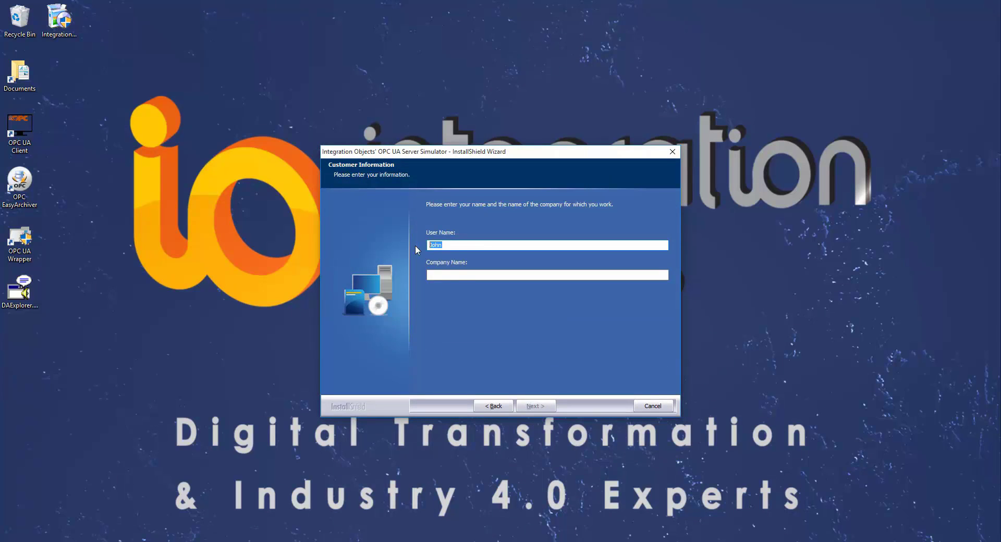
click(465, 276)
text(Integra)
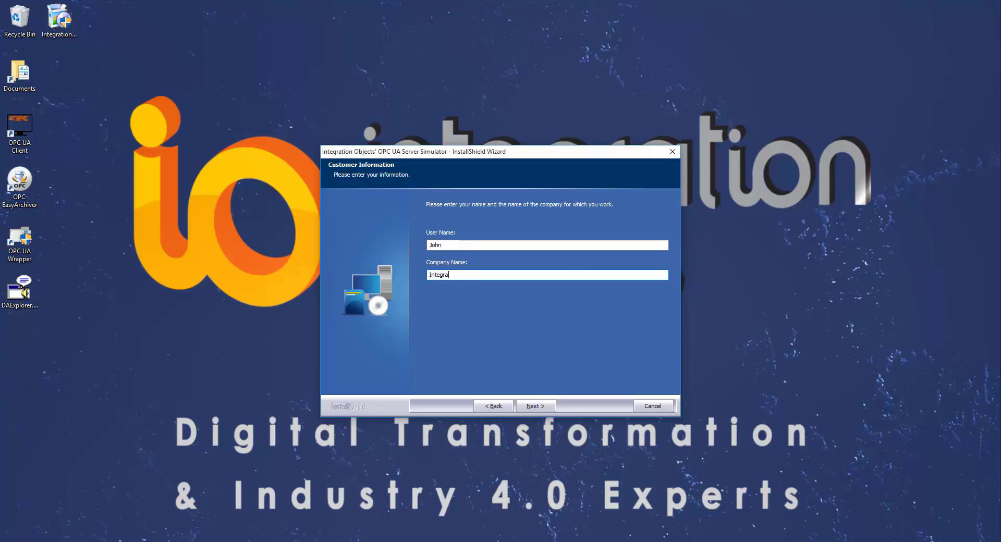
text(tion Objects)
click(542, 407)
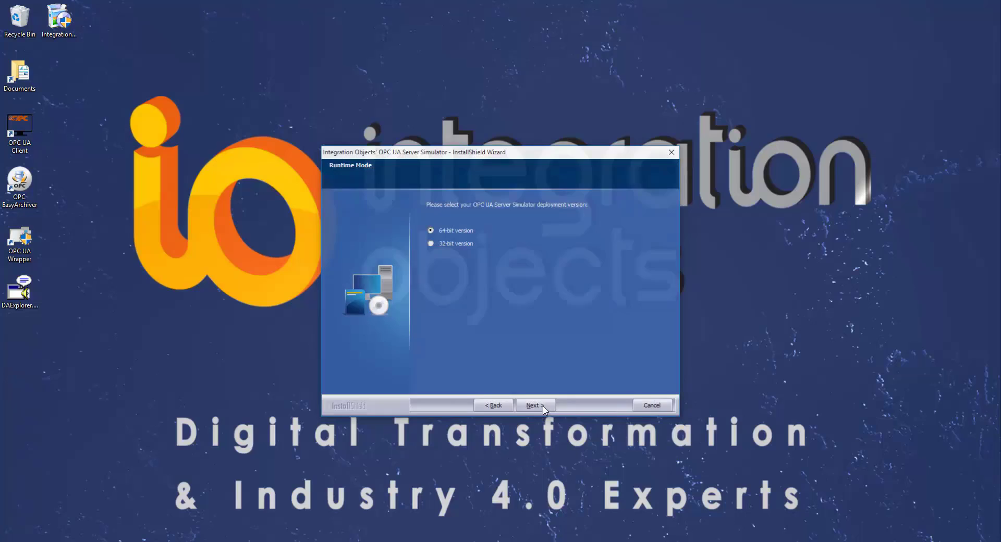
Step: Install the 64-bit simulator and also select the OPC UA Local Discovery Server for installation
click(543, 408)
click(536, 406)
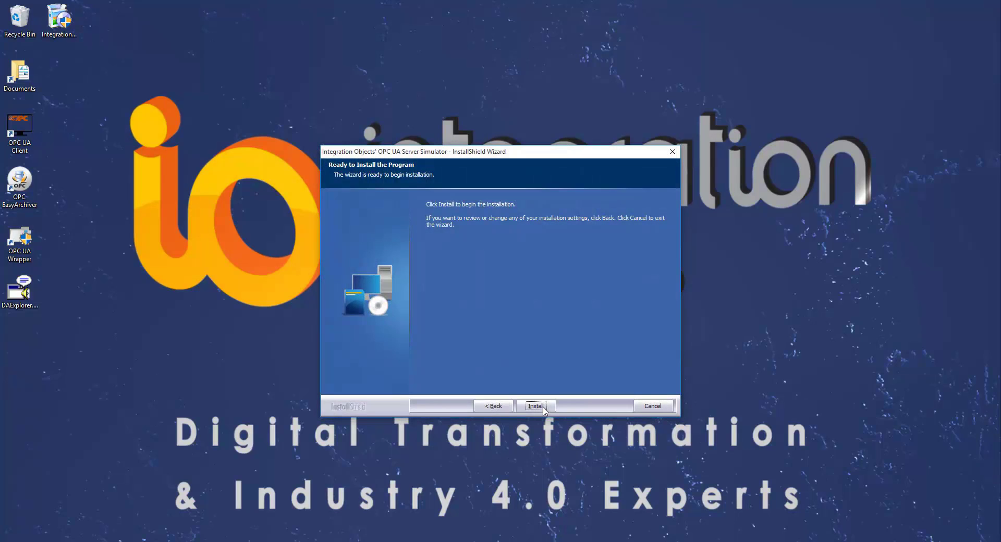
click(537, 406)
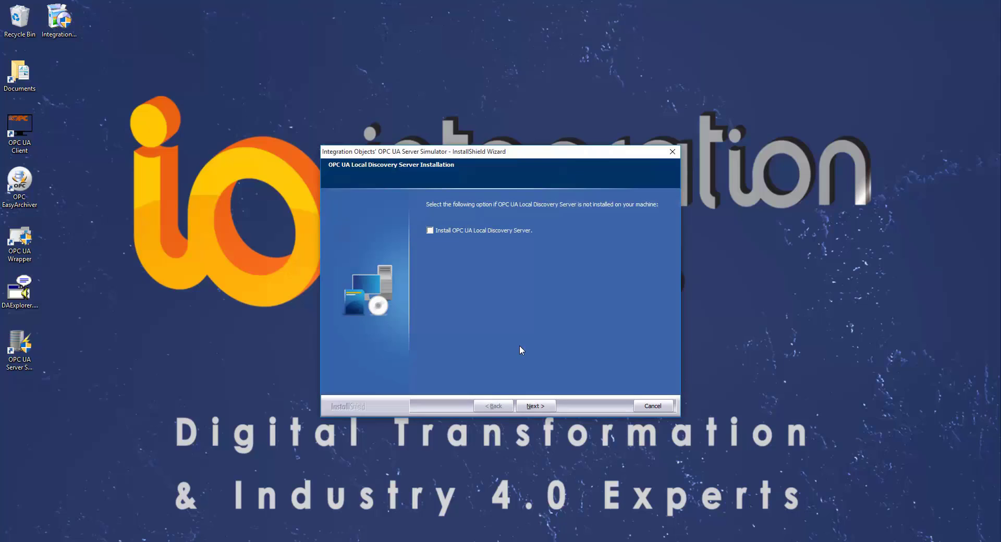
click(430, 231)
click(534, 406)
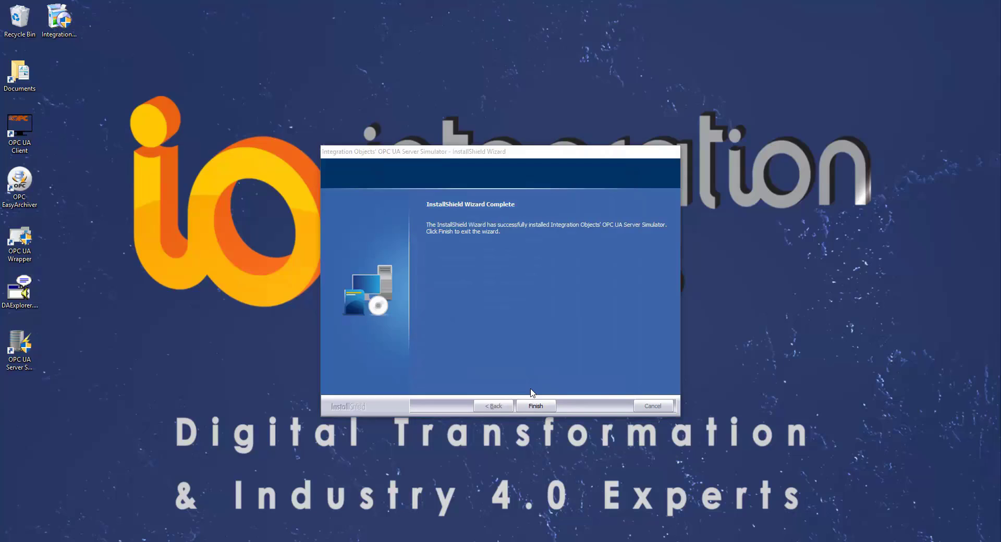
Step: Accept the license, install OPC UA Local Discovery Server 1.03, and finish its wizard
click(541, 364)
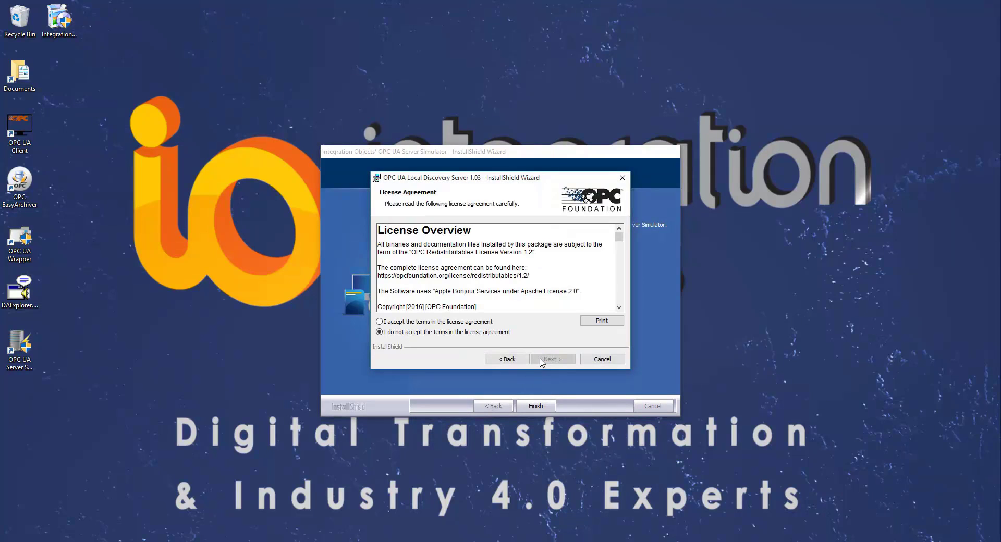
click(479, 323)
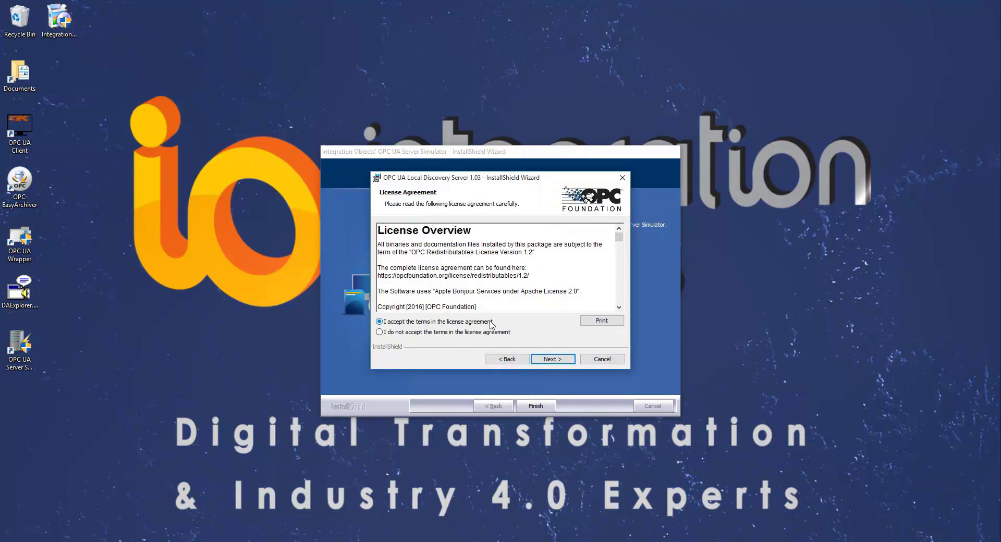
click(553, 359)
click(555, 362)
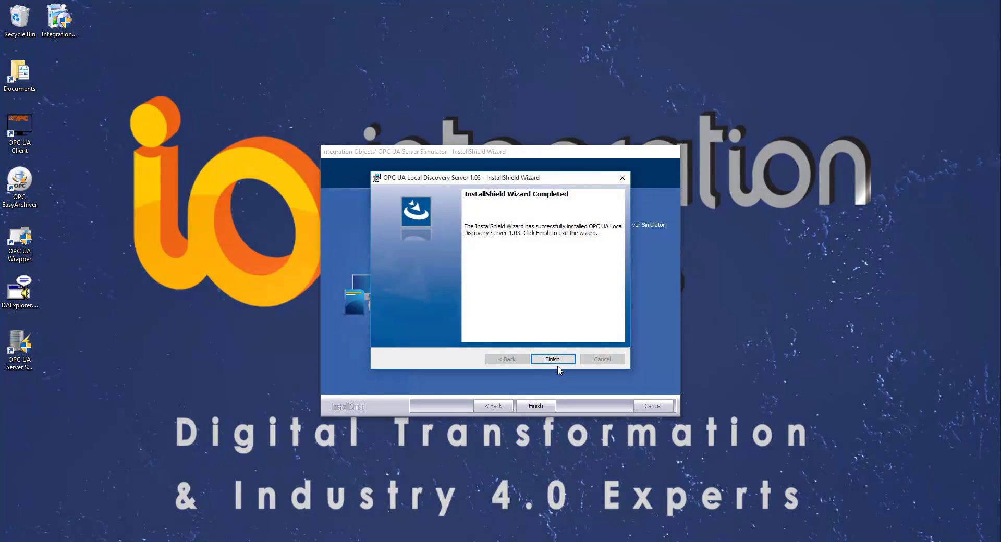
click(554, 362)
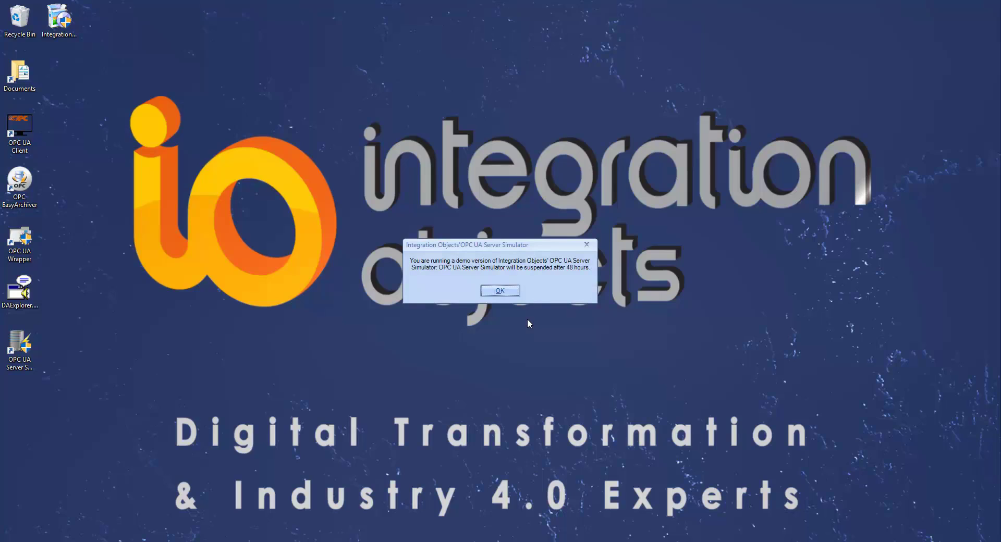
Step: Dismiss the demo-version notice to reach the running simulator's main window
click(499, 291)
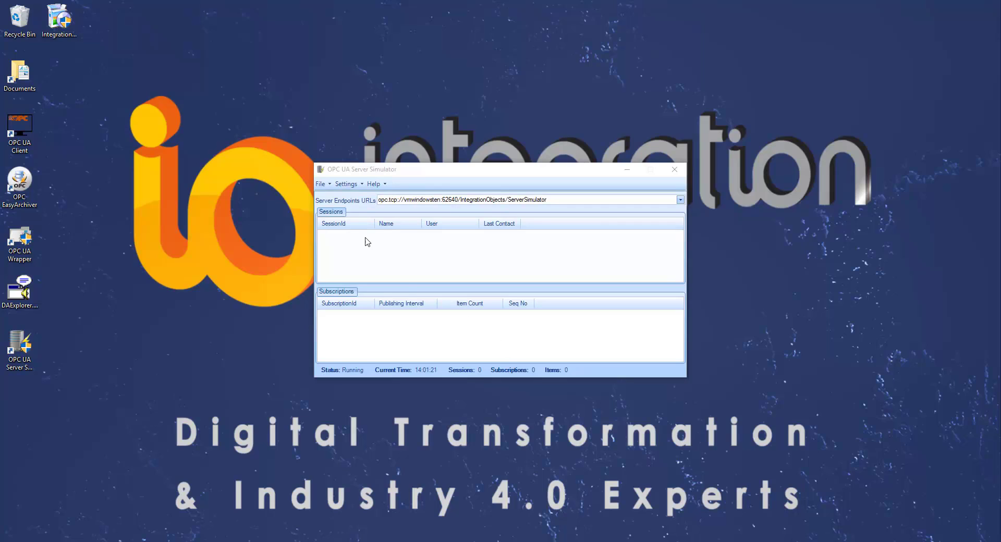
click(363, 186)
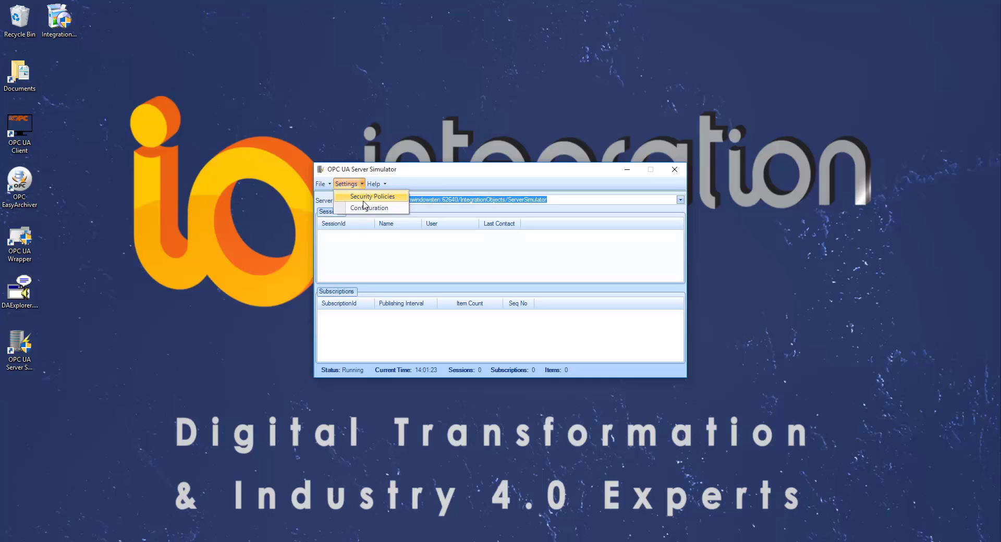
click(364, 208)
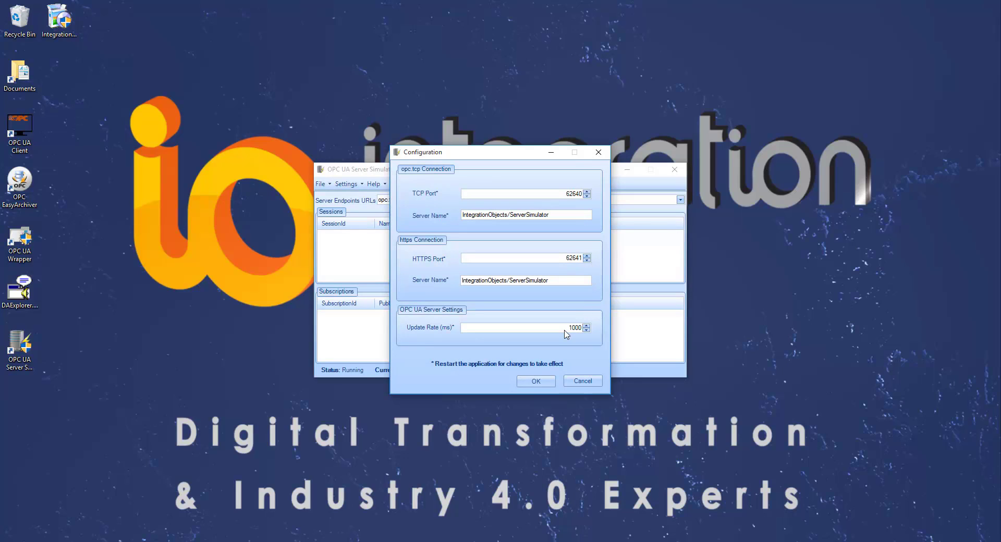
click(540, 382)
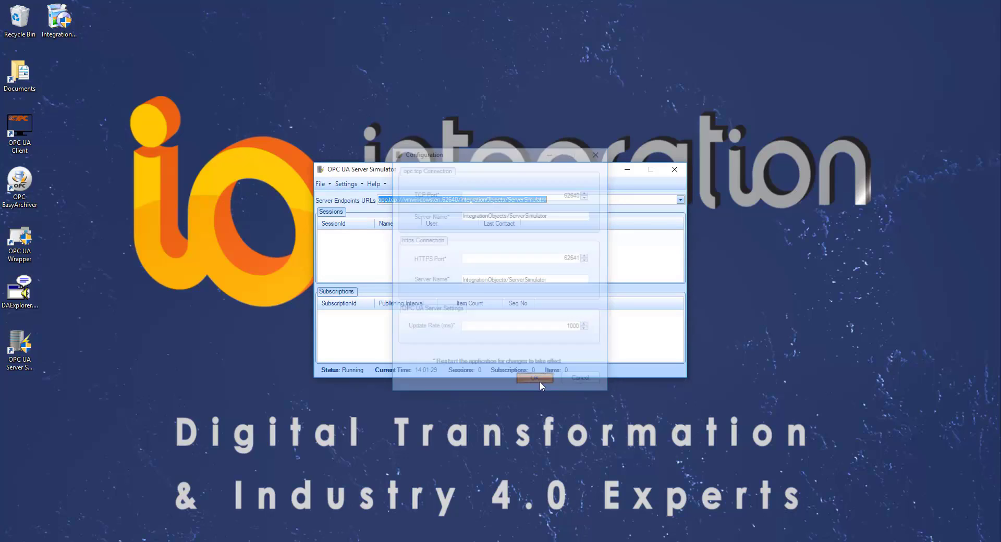
Step: In Security Policies, add a new user with a username and password
click(359, 188)
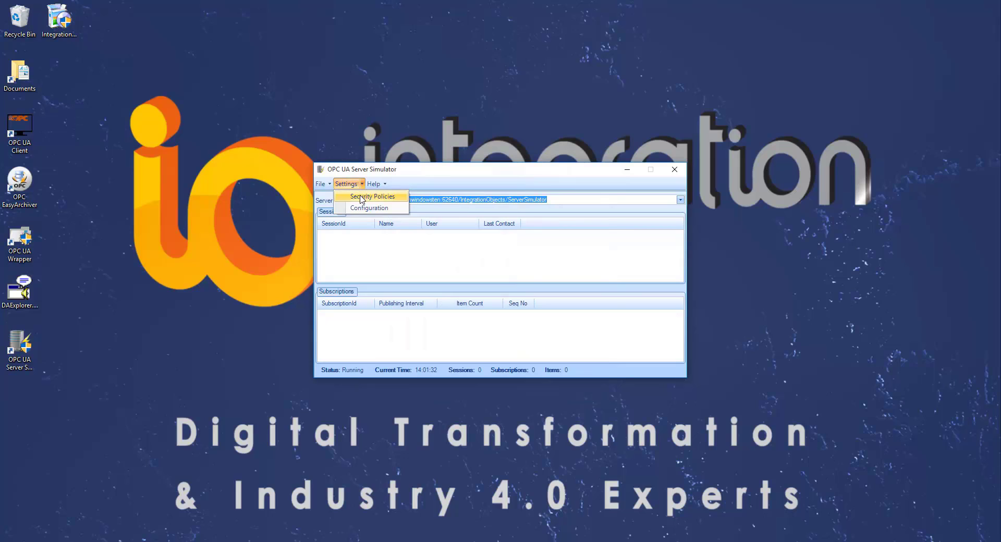
click(371, 196)
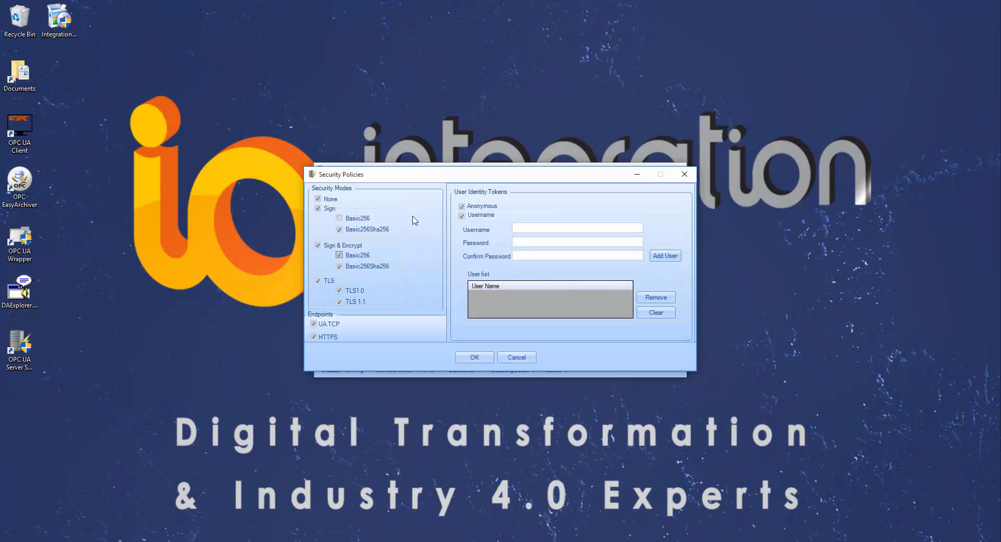
click(521, 228)
text(IO)
key(Tab)
click(531, 241)
text(123456123456)
click(665, 256)
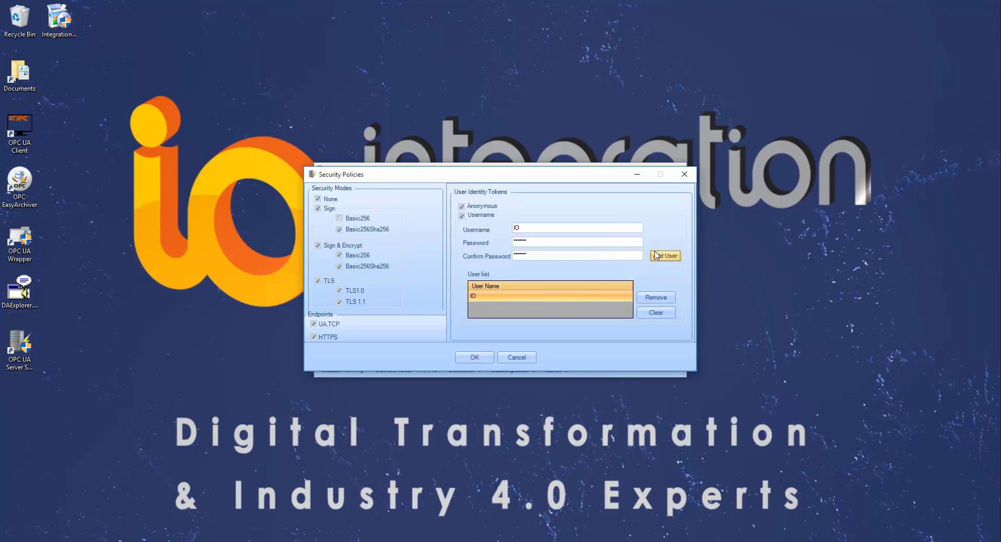
Step: Apply the updated security policies and dismiss the demo notice after the restart
click(480, 358)
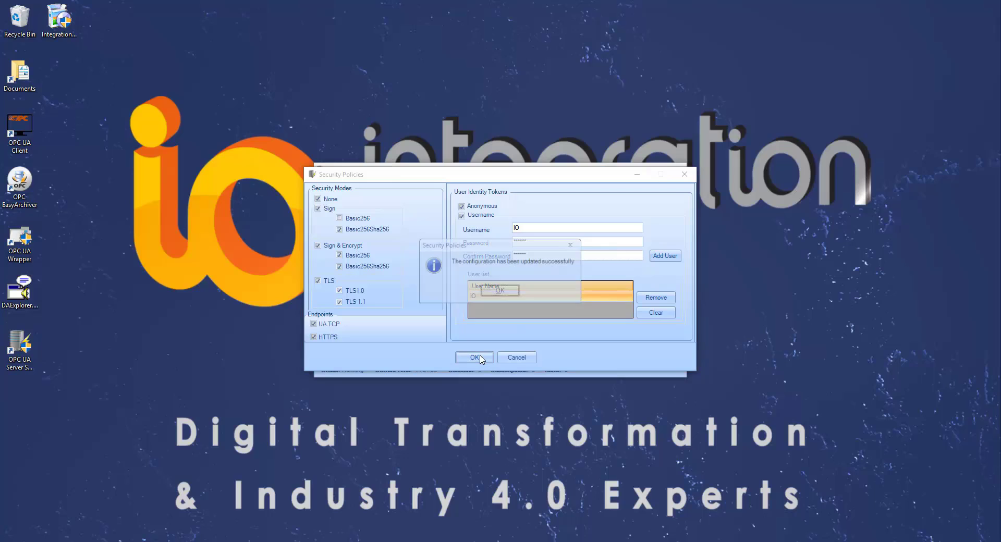
click(499, 291)
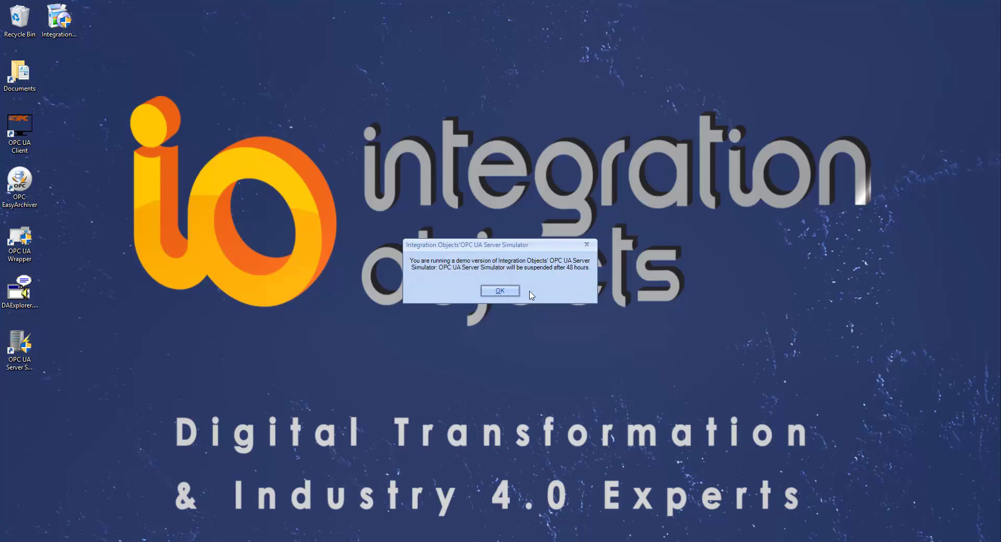
click(514, 294)
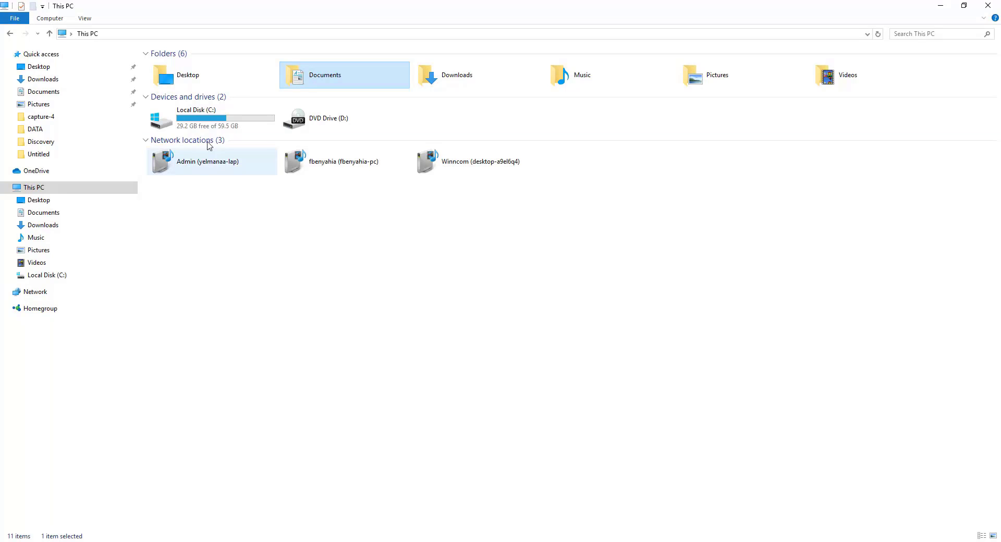
Step: Open ualds.ini from C:\ProgramData\OPC Foundation\UA\Discovery in Notepad
double_click(212, 125)
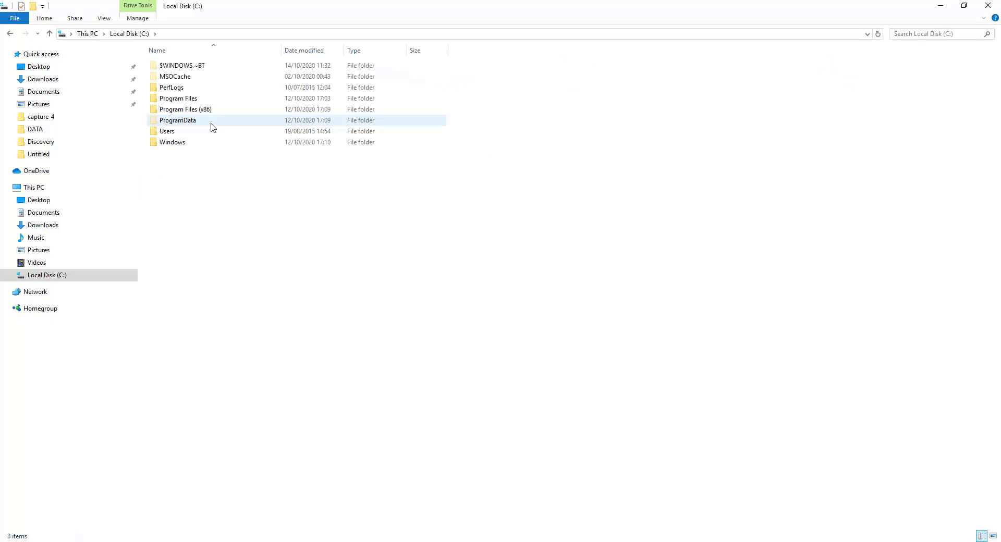
double_click(222, 123)
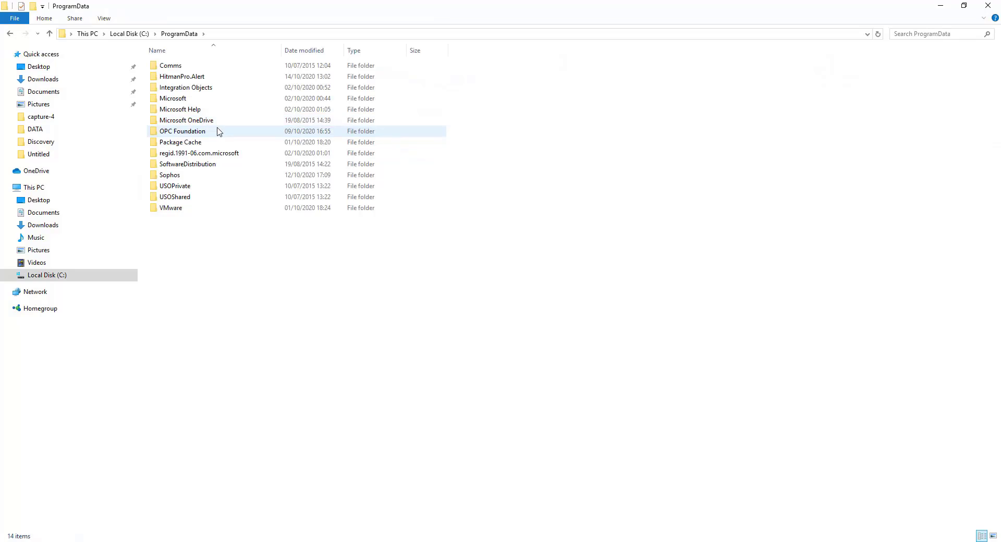
double_click(218, 132)
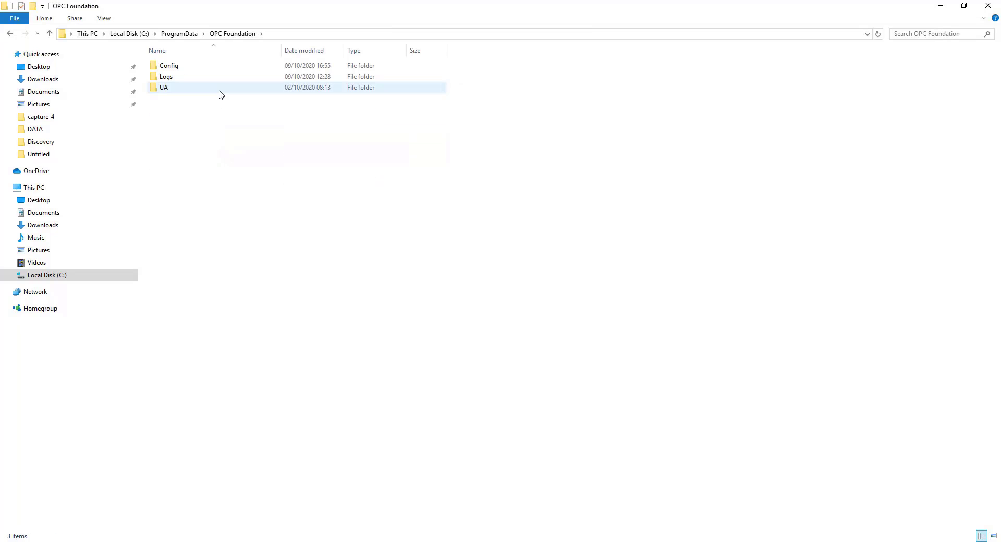
double_click(219, 88)
double_click(219, 67)
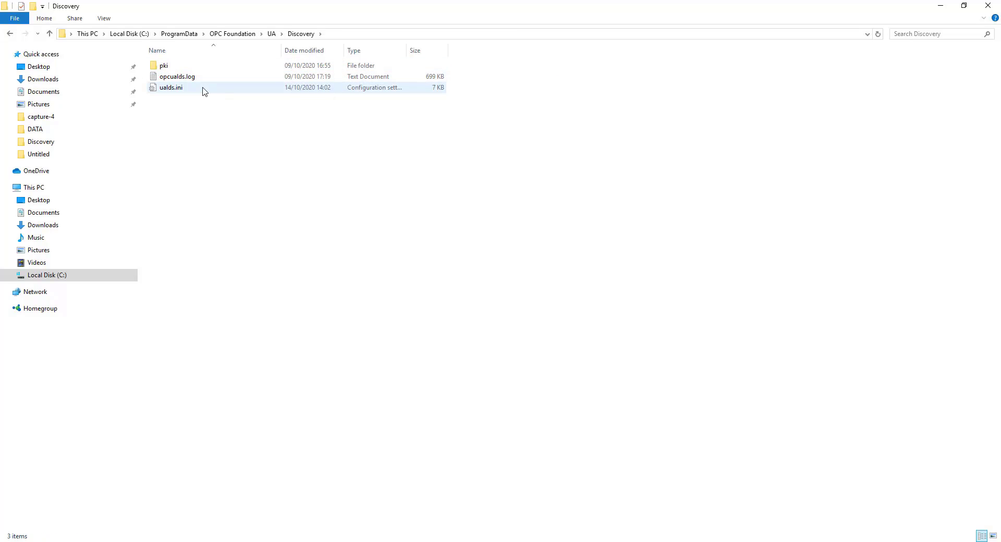
double_click(204, 88)
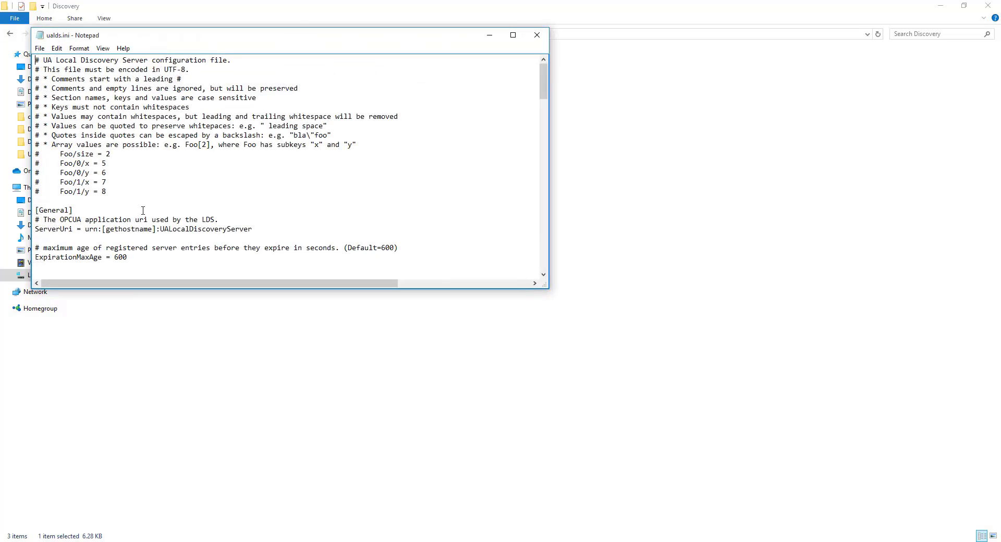
Step: Uncomment AllowLocalRegistration = yes in ualds.ini, save the file, and close Notepad
scroll(143, 210, down, 4)
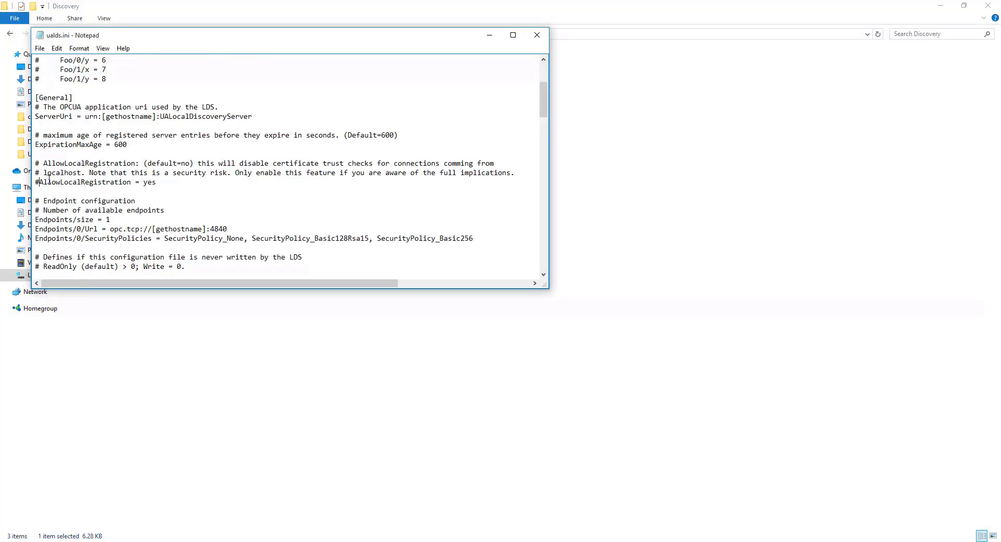
key(BackSpace)
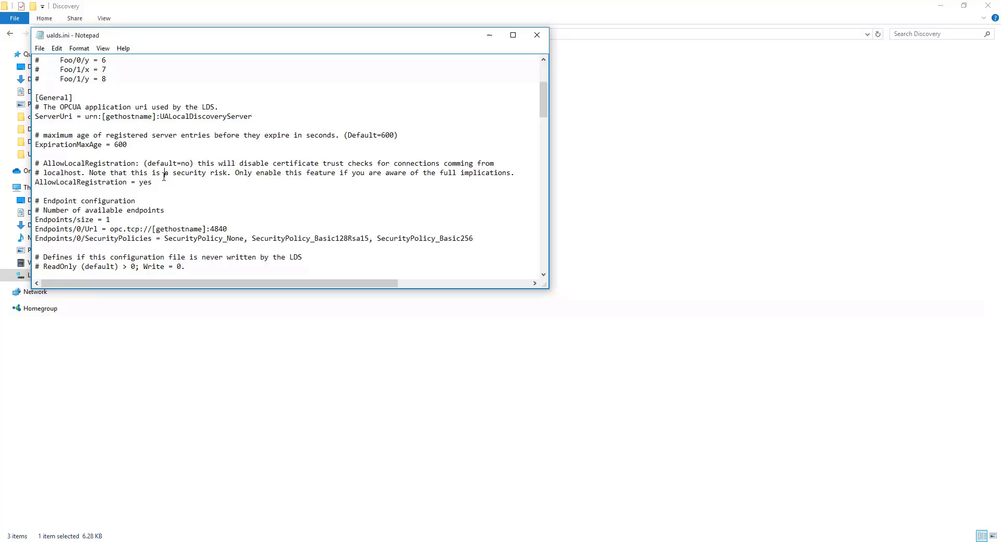
click(158, 183)
click(40, 48)
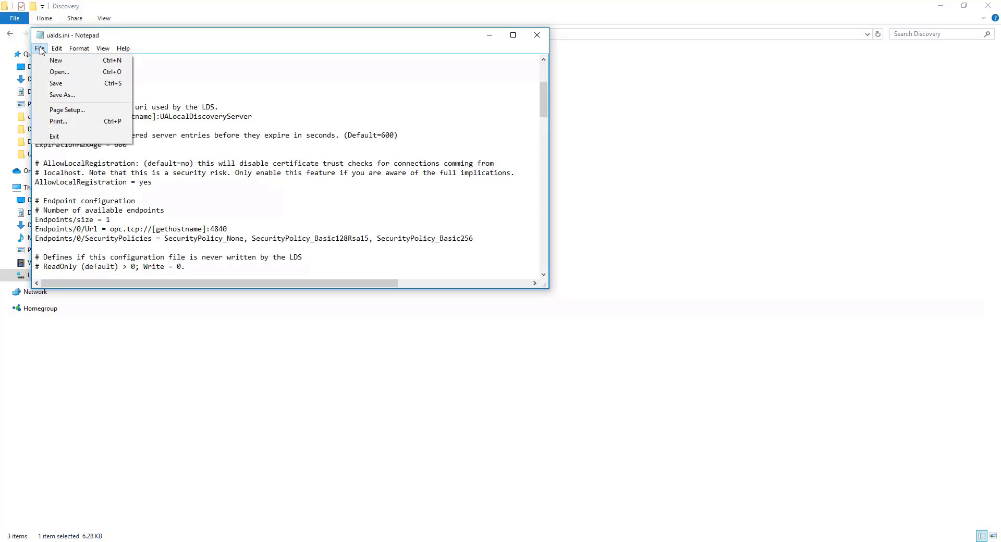
click(56, 83)
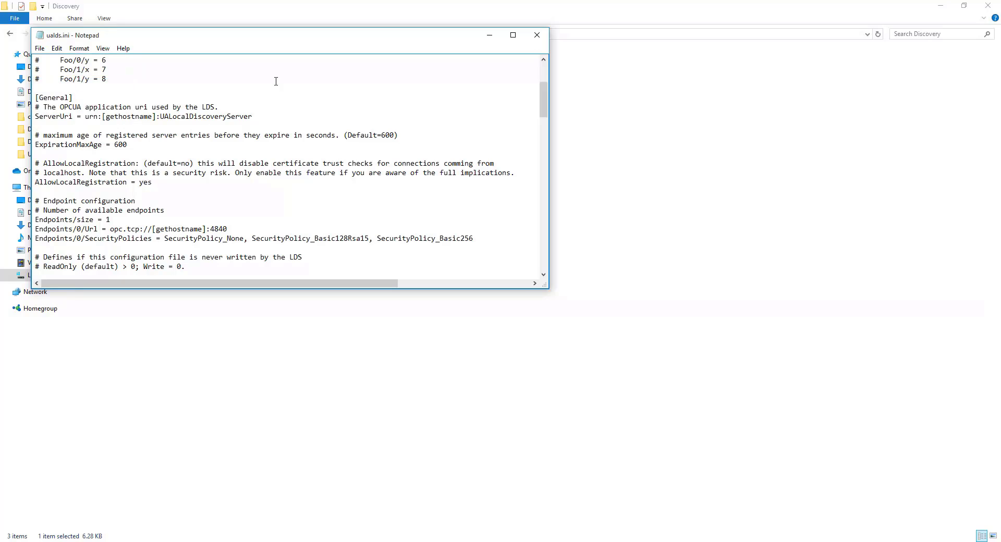
click(537, 35)
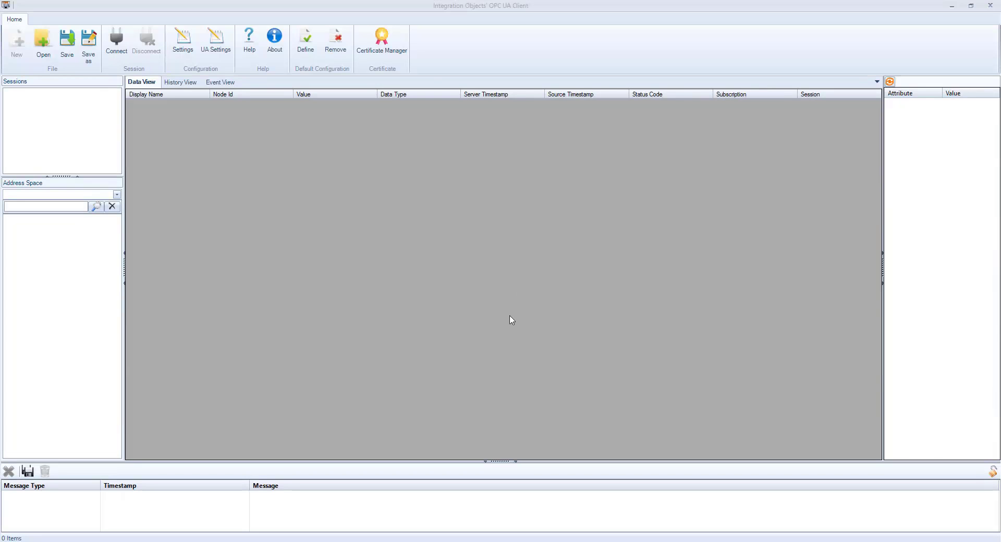
Step: Discover the server endpoints and select the simulator's opc.tcp endpoint on port 62640
click(123, 52)
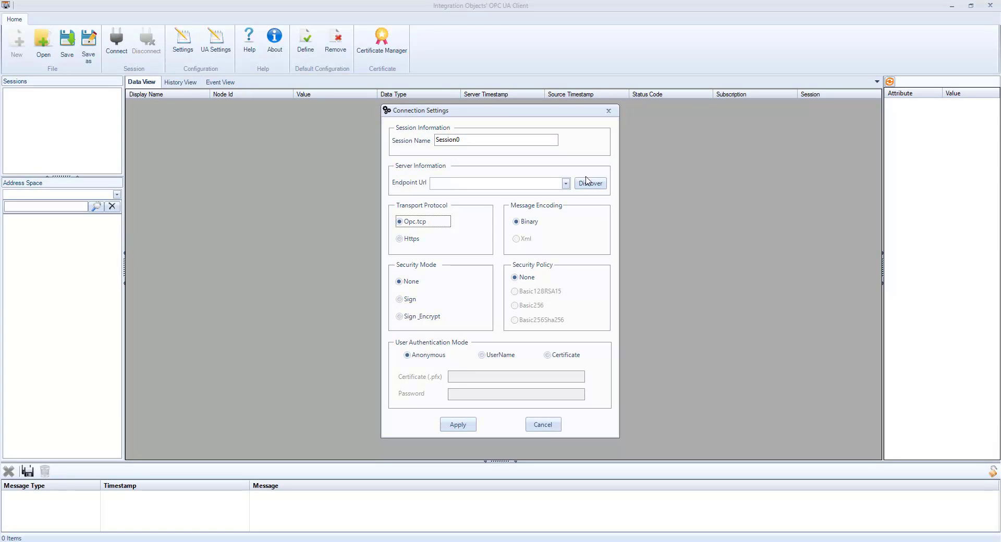
click(587, 181)
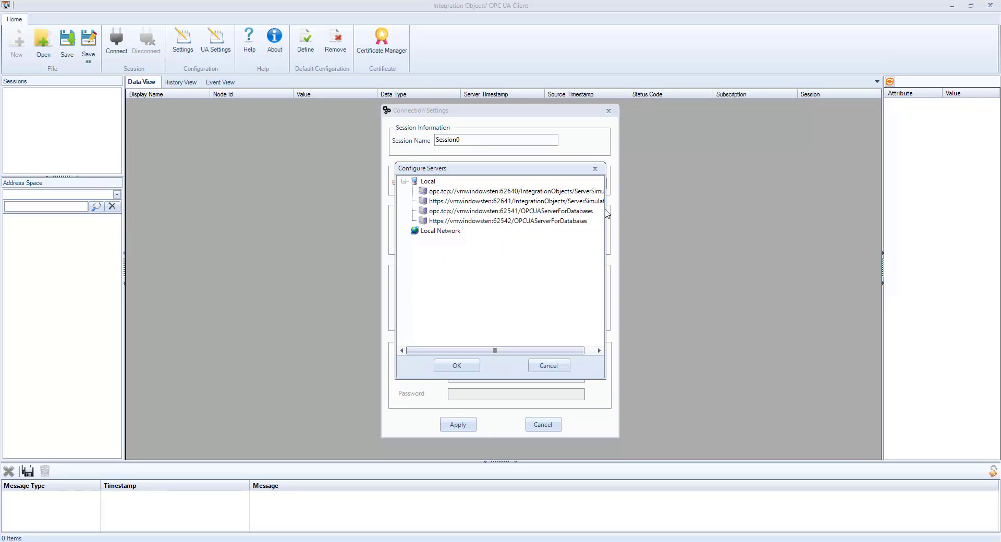
click(594, 192)
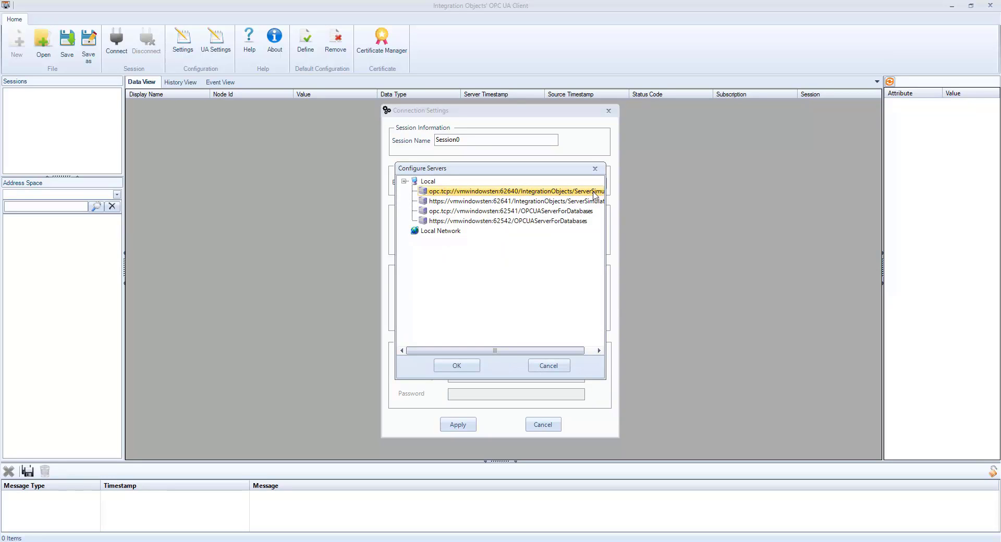
click(456, 365)
Step: Use Sign_Encrypt security with username login, enter the credentials, and apply
click(432, 317)
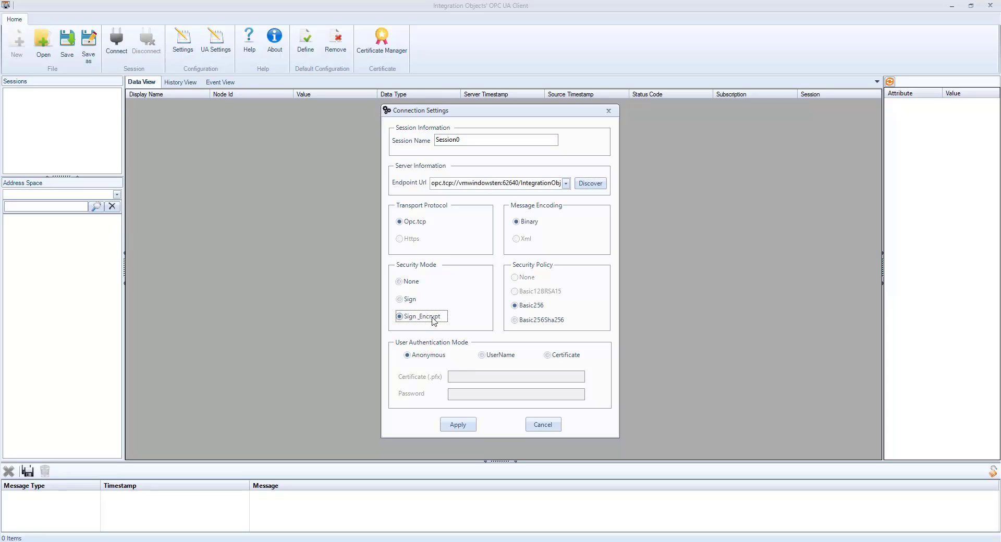
click(486, 356)
click(477, 379)
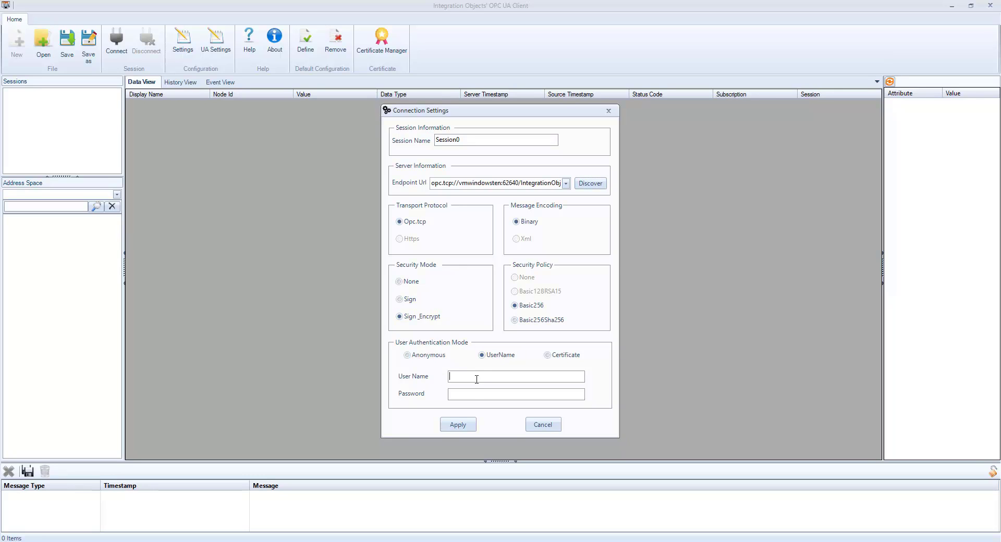
text(IO)
click(468, 425)
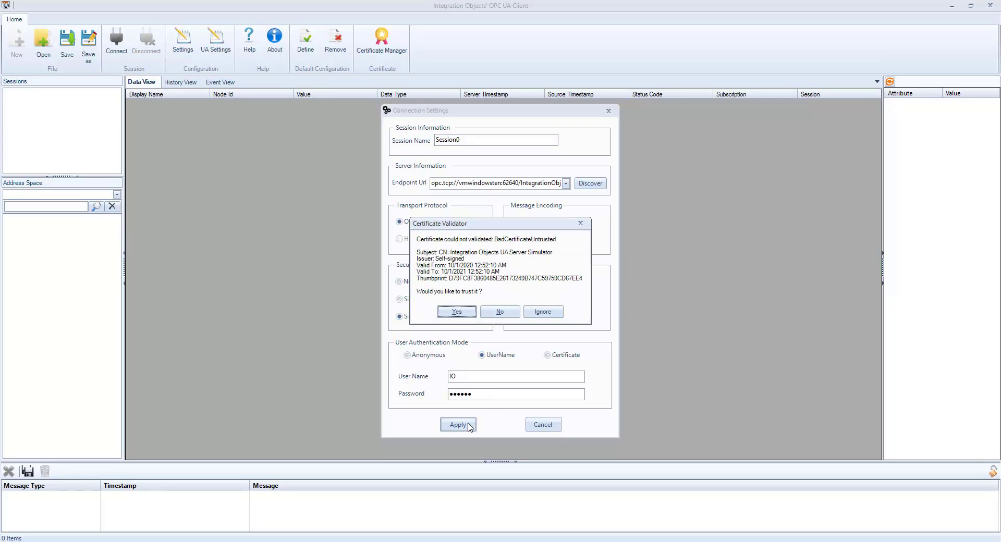
Step: Trust the simulator's certificate and expand Objects and Real Time Data in the address space
click(459, 313)
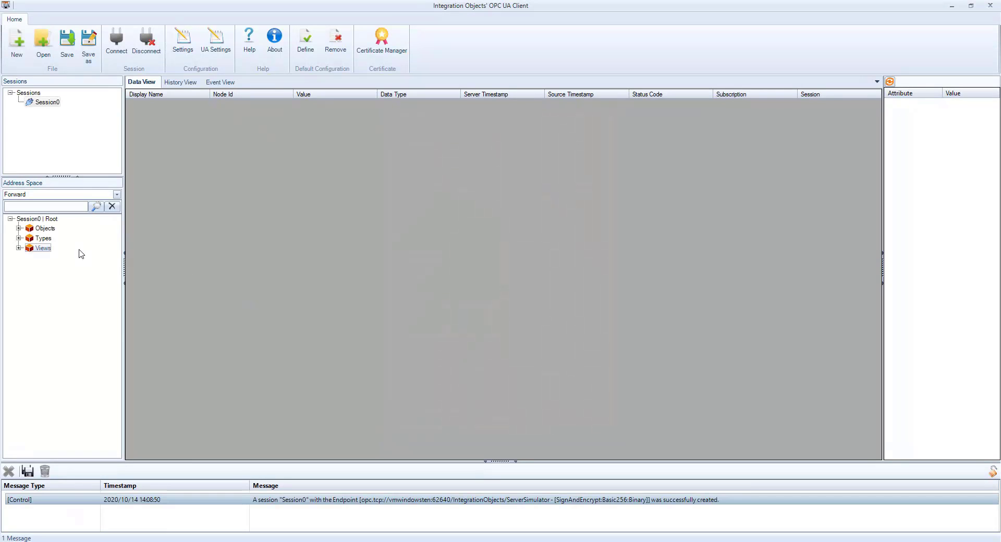
click(18, 229)
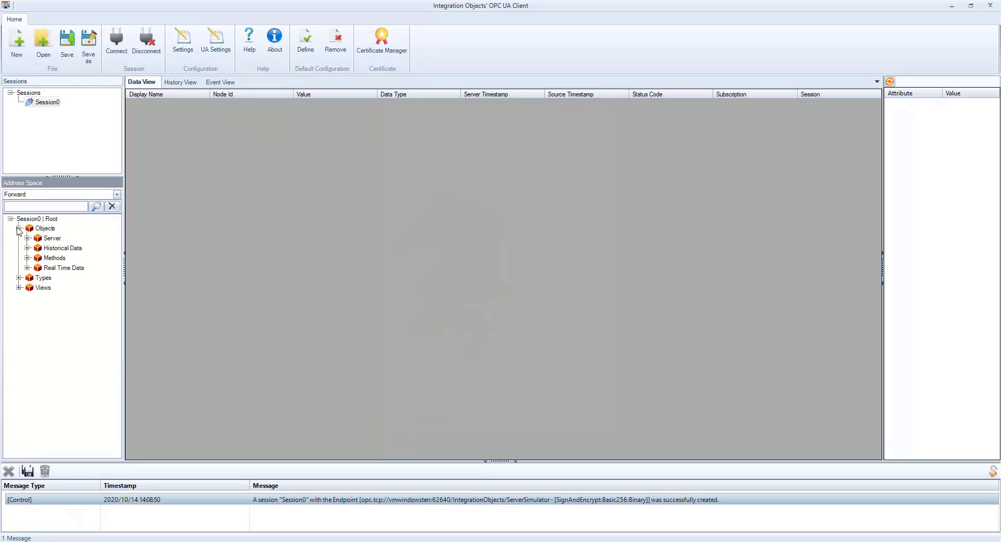
key(Down)
key(Down)
click(27, 268)
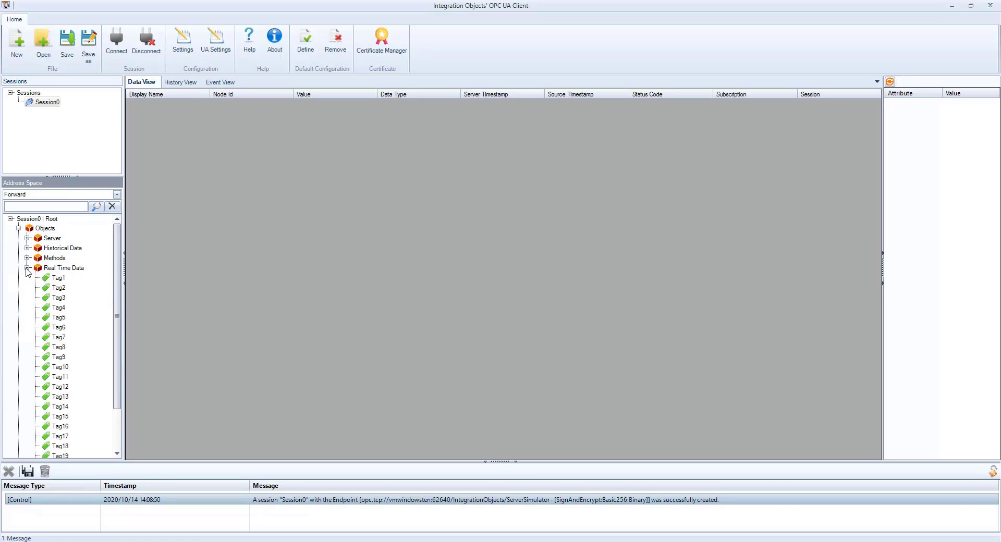
Step: Subscribe Tag1–Tag20 from Real Time Data with default subscription settings, then select Tag1
drag(51, 268, 217, 214)
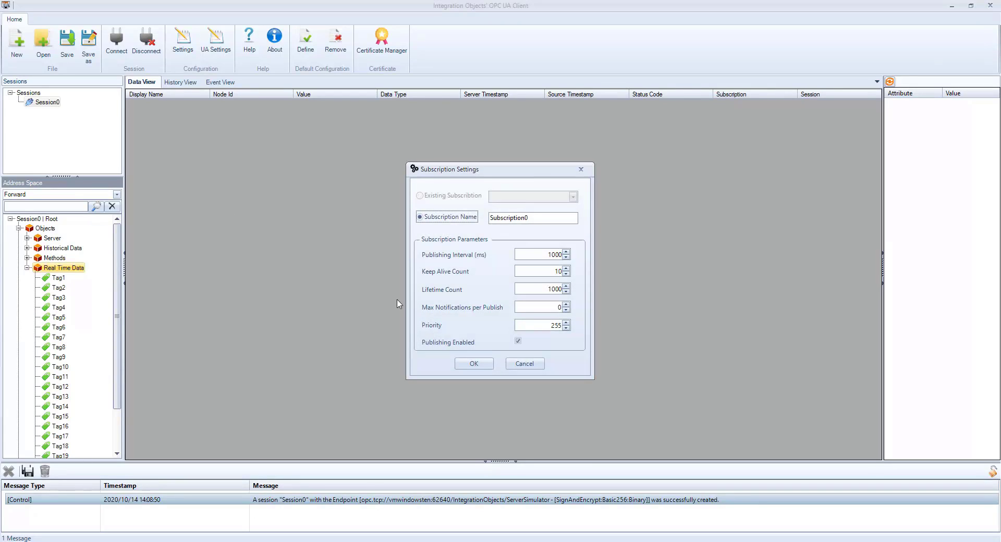
click(476, 361)
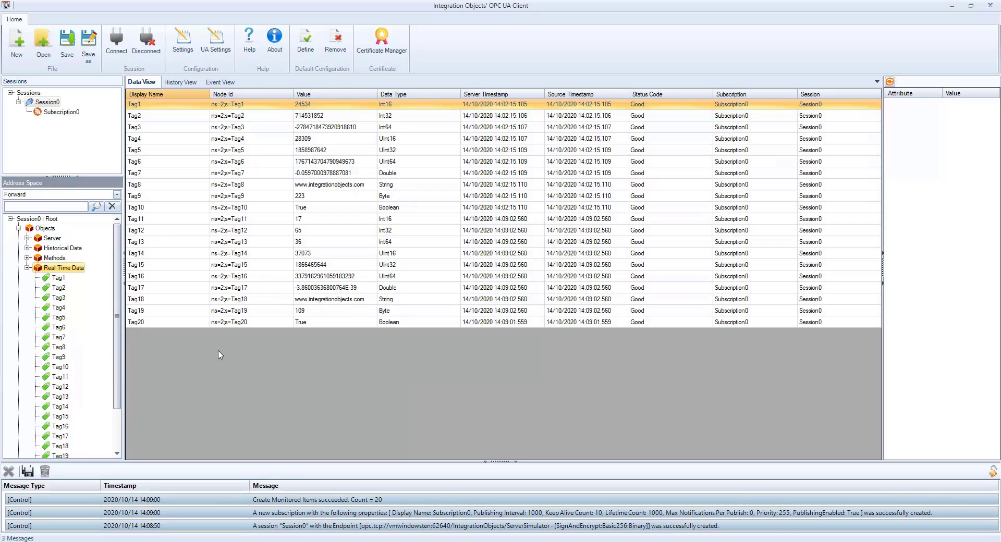
click(58, 278)
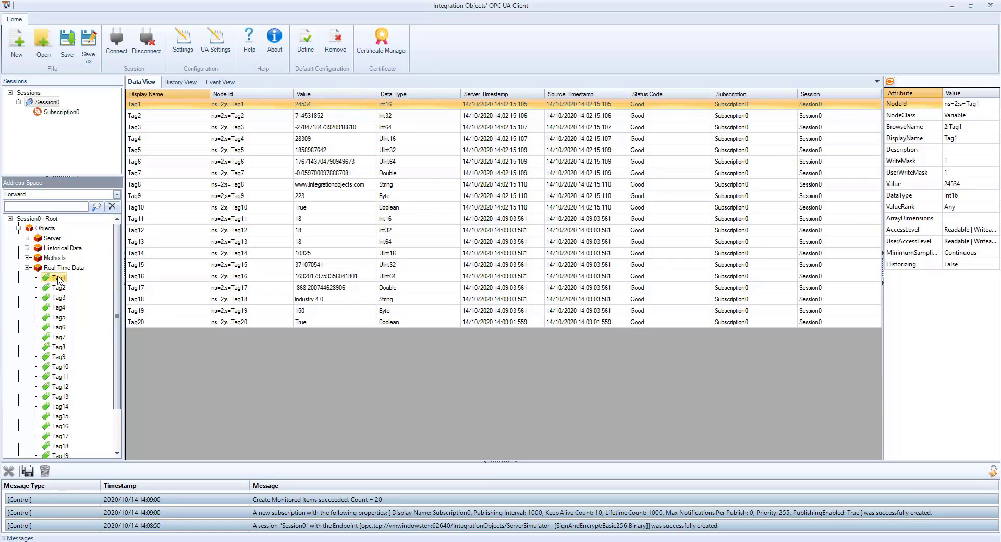
Step: Write the value 123 to Tag1, then collapse Real Time Data and expand Historical Data
right_click(59, 280)
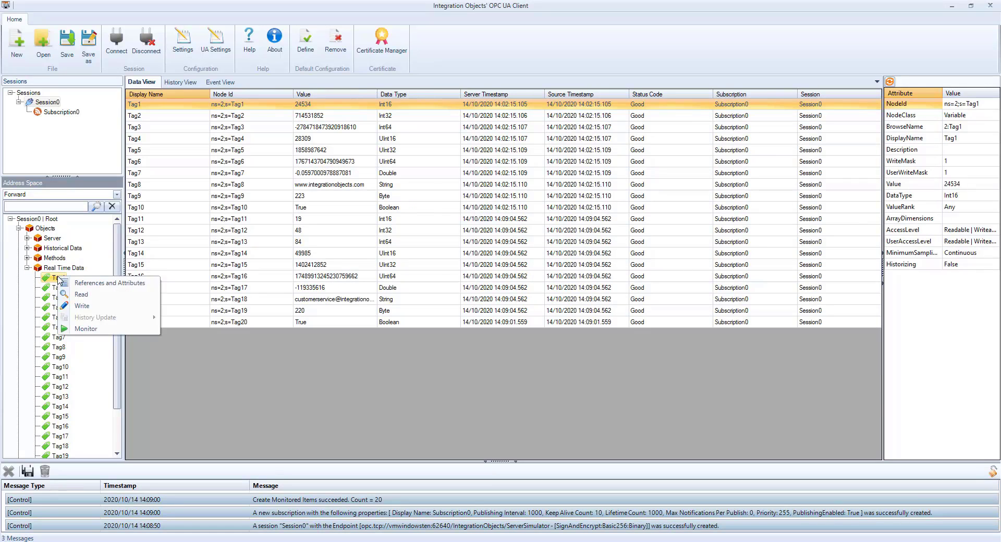
click(92, 306)
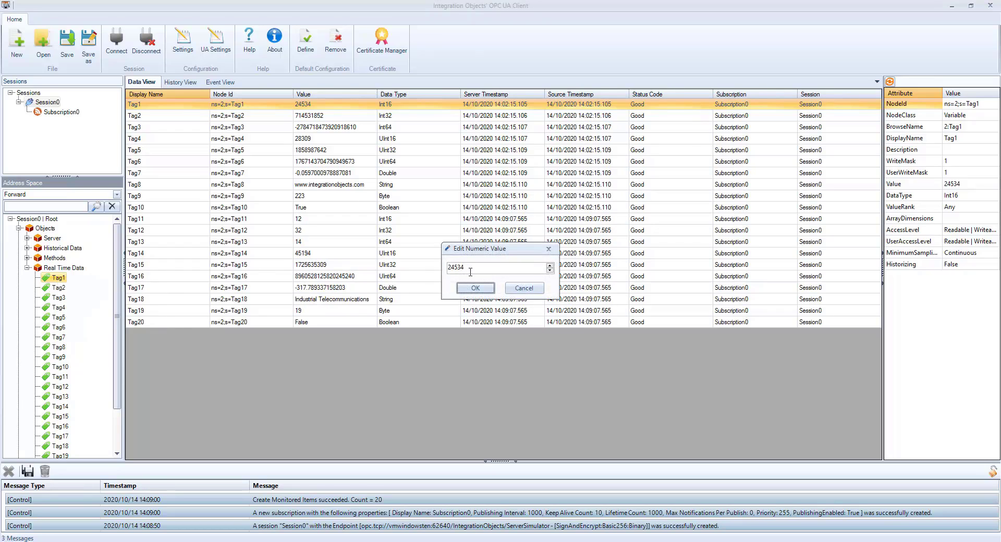
drag(466, 268, 441, 271)
text(123)
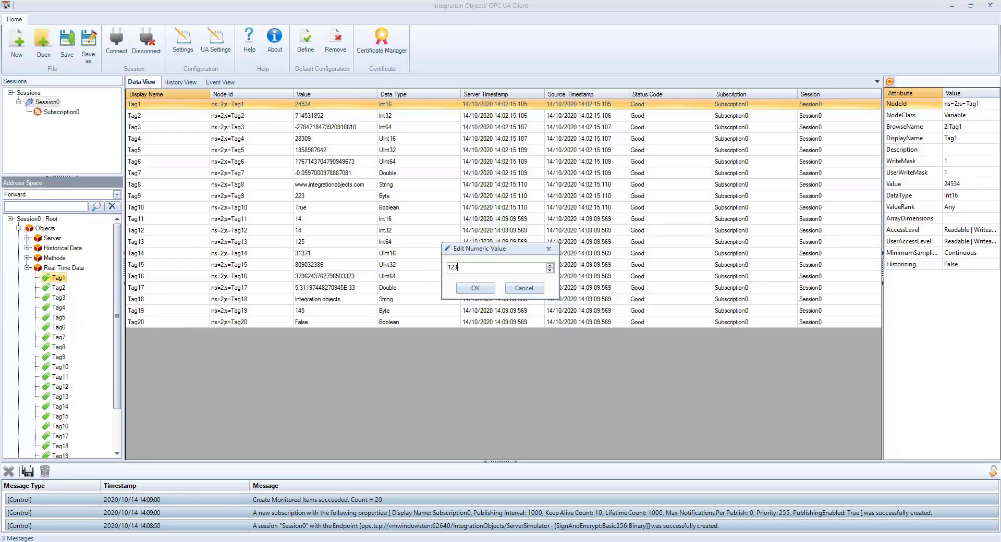
click(476, 286)
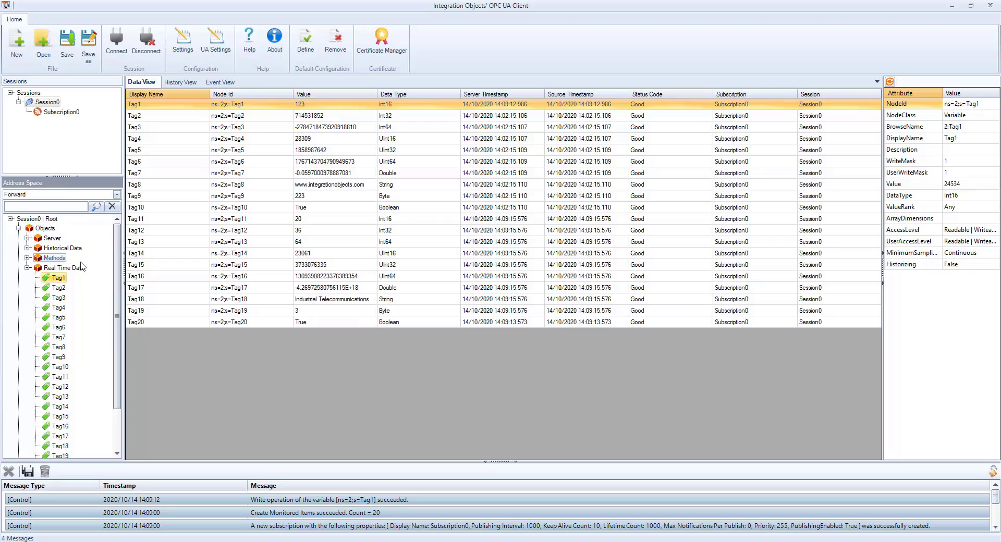
click(26, 268)
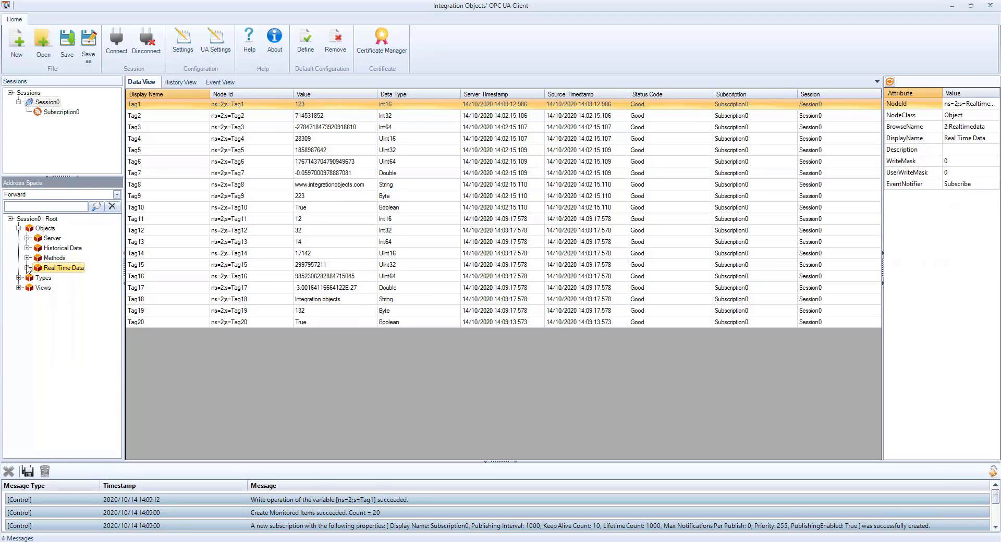
click(27, 249)
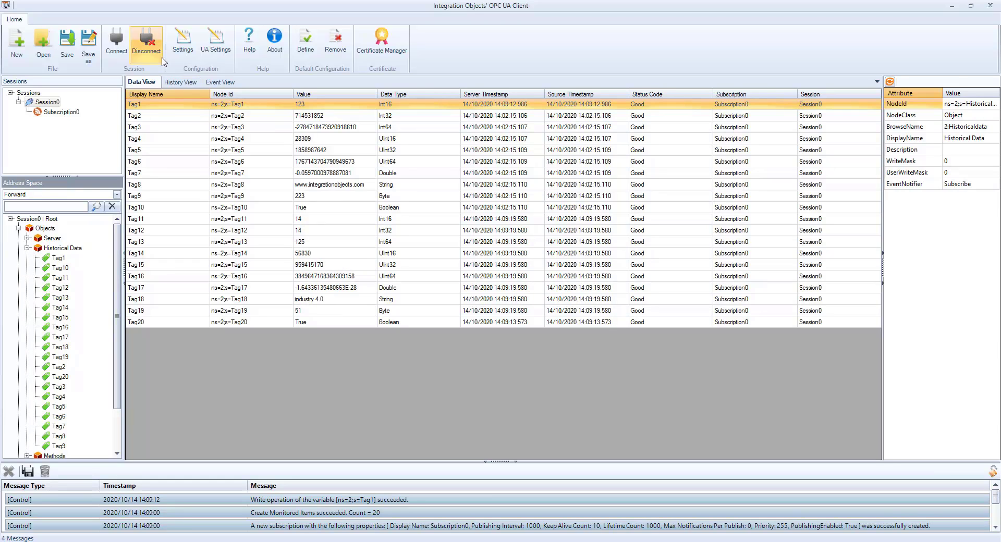
Step: Read Tag11's raw history in the History View, then reread it with Max Values Returned set to 0
click(180, 82)
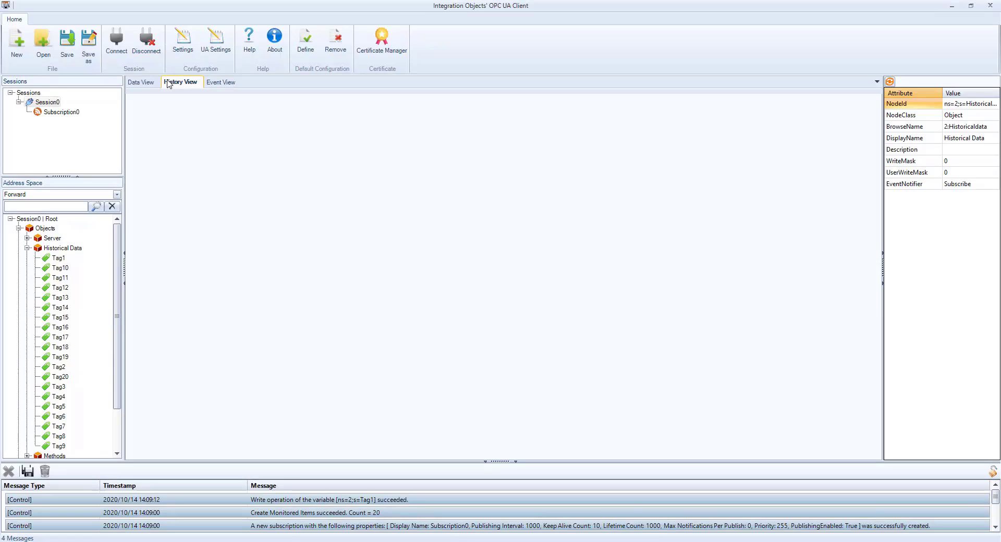
click(60, 277)
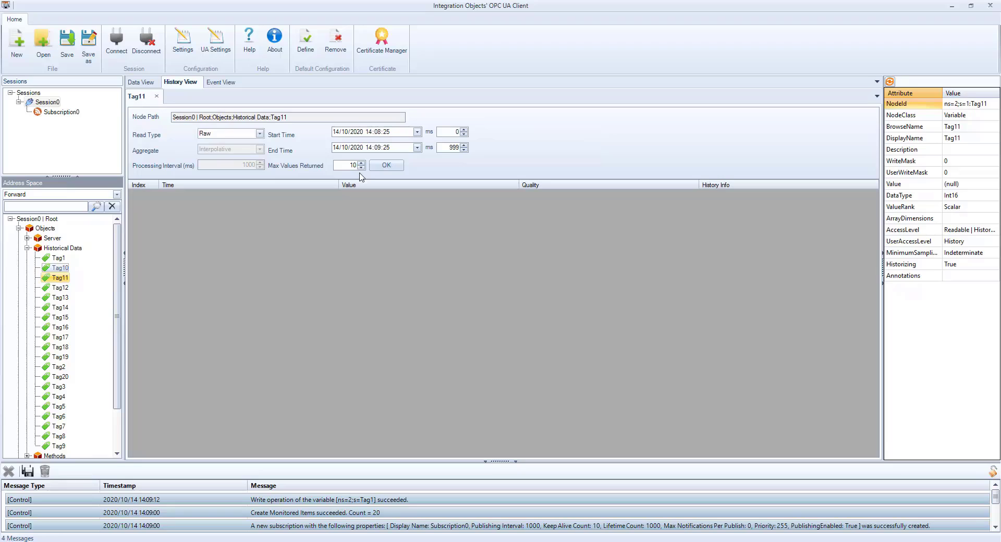
click(382, 166)
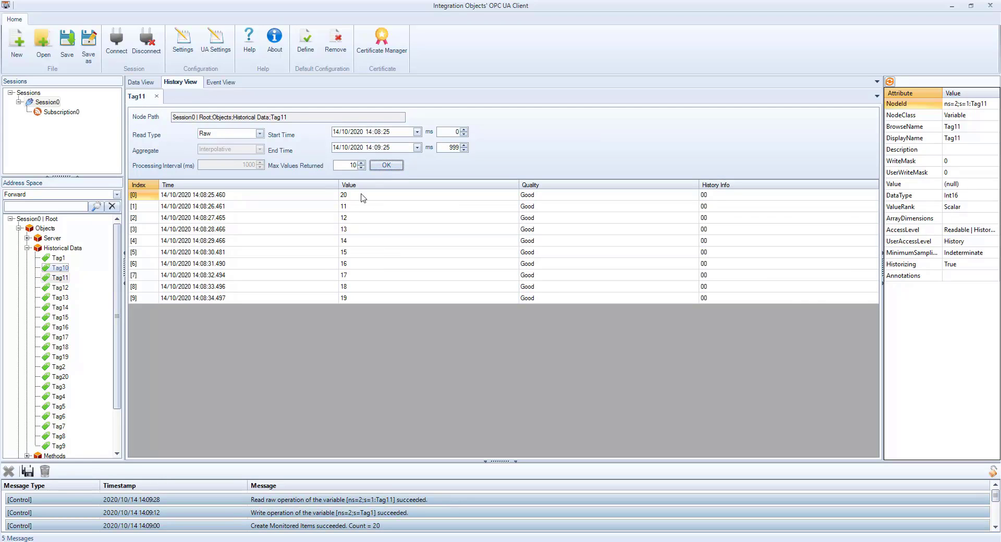
double_click(352, 166)
text(0)
click(386, 166)
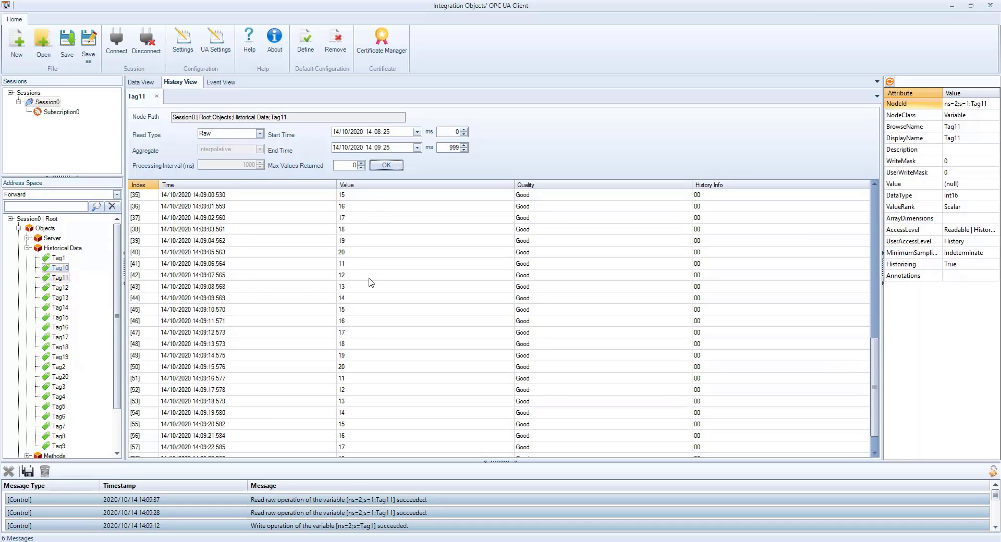
scroll(371, 282, up, 12)
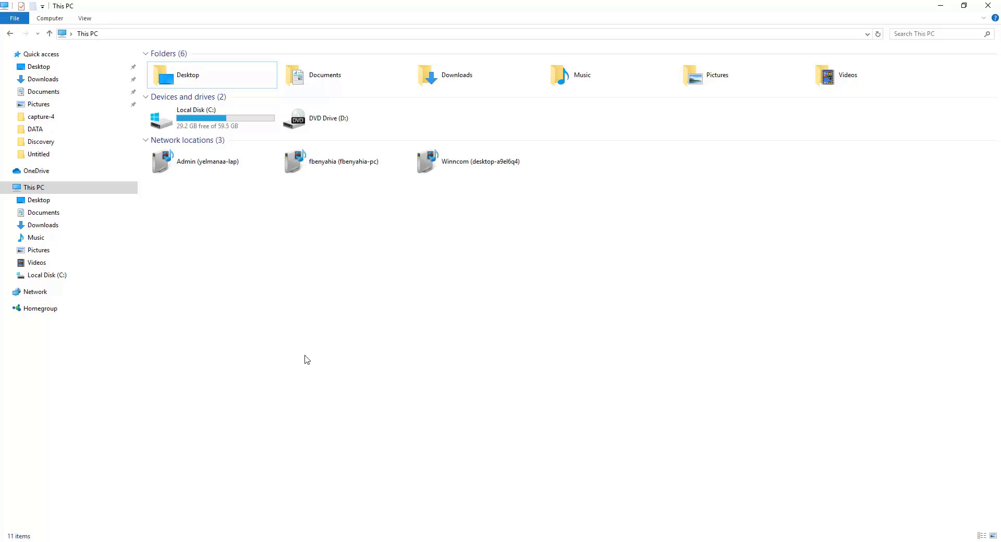
Step: Browse to C:\Program Files\Integration Objects\OPC UA Server Simulator\DATA and open AddressSpace.csv
double_click(216, 117)
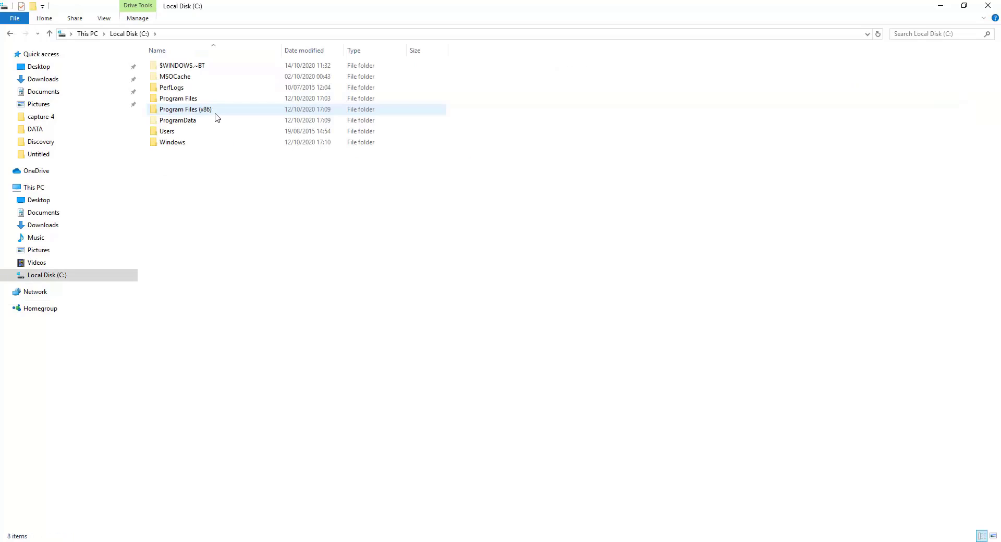
double_click(223, 99)
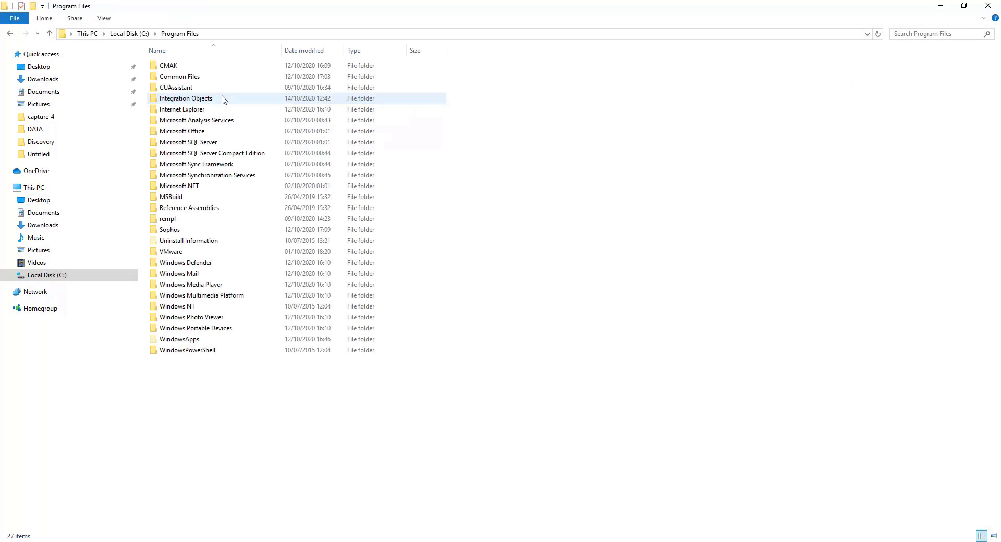
double_click(223, 99)
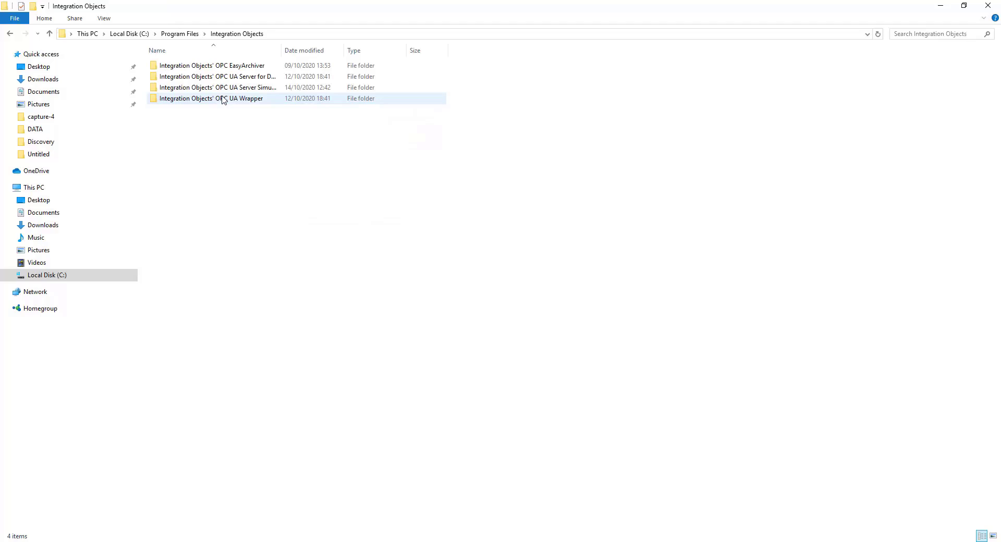
double_click(233, 88)
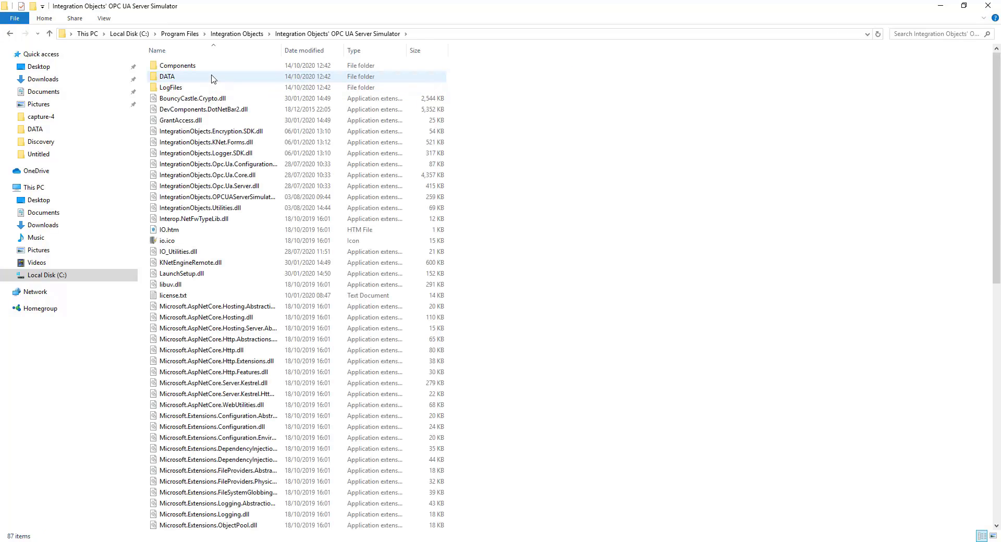
double_click(213, 79)
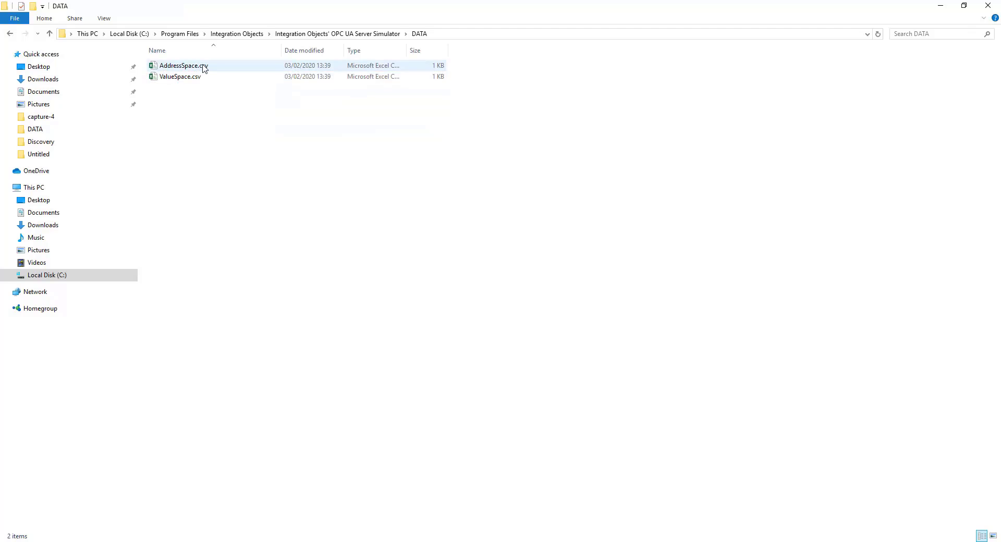
click(205, 69)
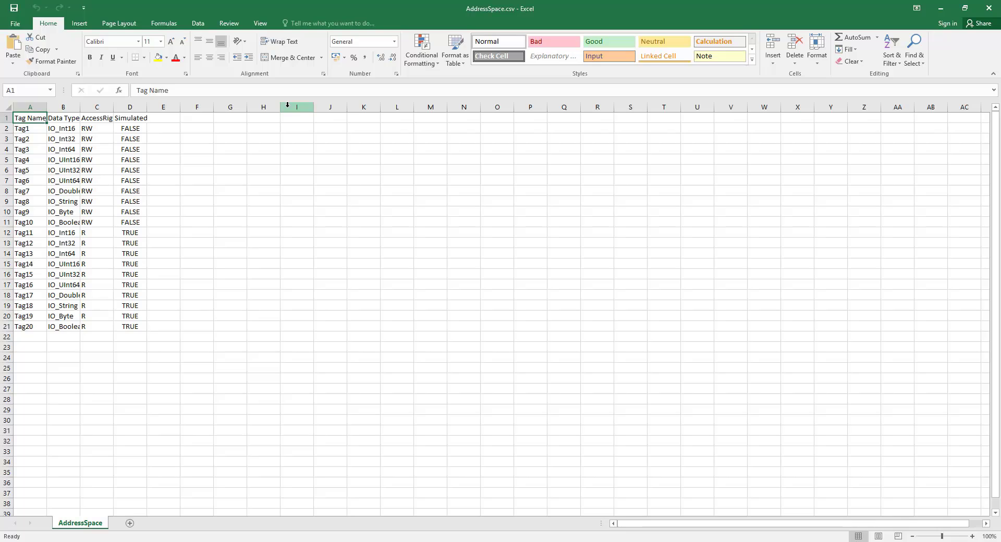
Step: Widen column A and fill row 22 with Tag_Read, IO_Int16, R, TRUE
drag(47, 107, 58, 106)
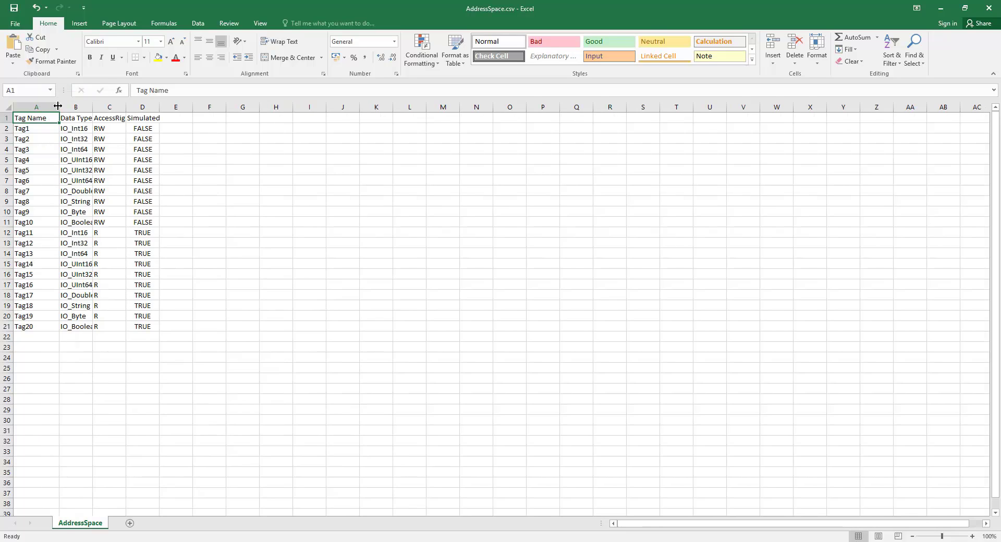
click(31, 338)
text(Tag)
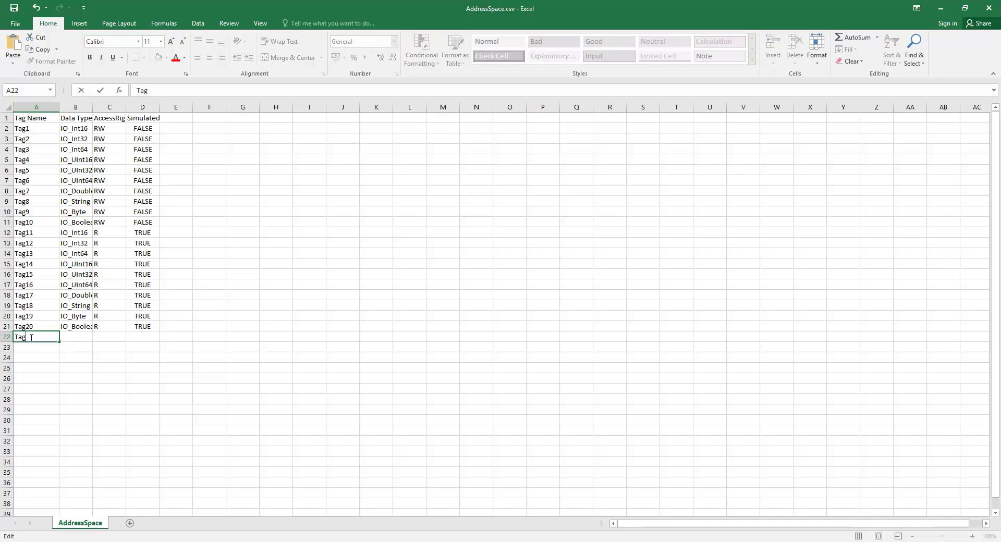
text(_Read)
click(81, 336)
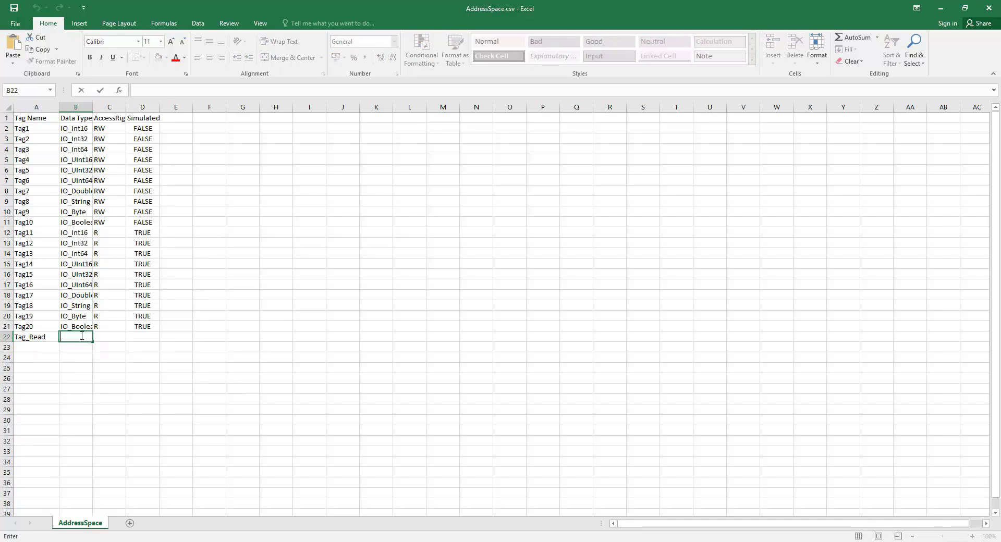
text(IO_Int16)
double_click(110, 337)
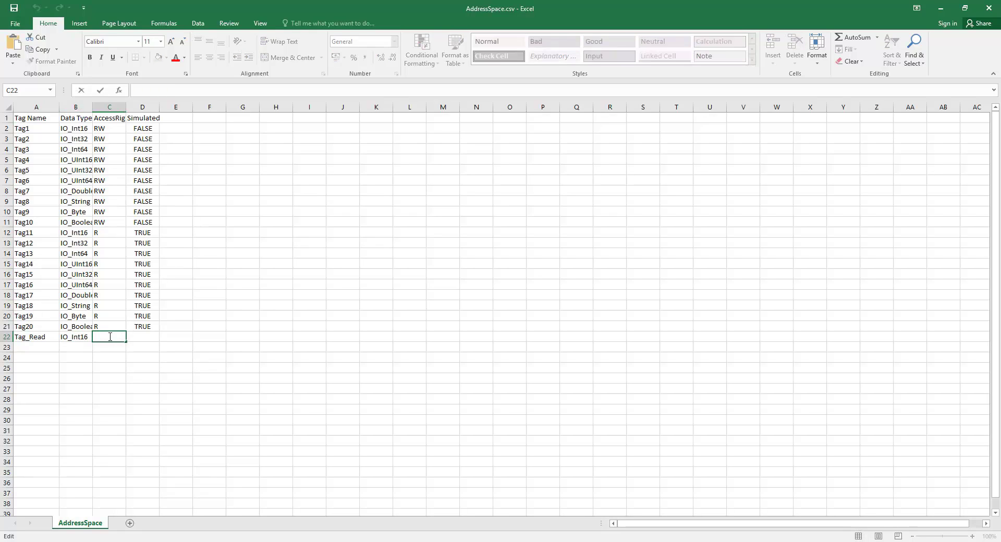
text(R)
double_click(142, 337)
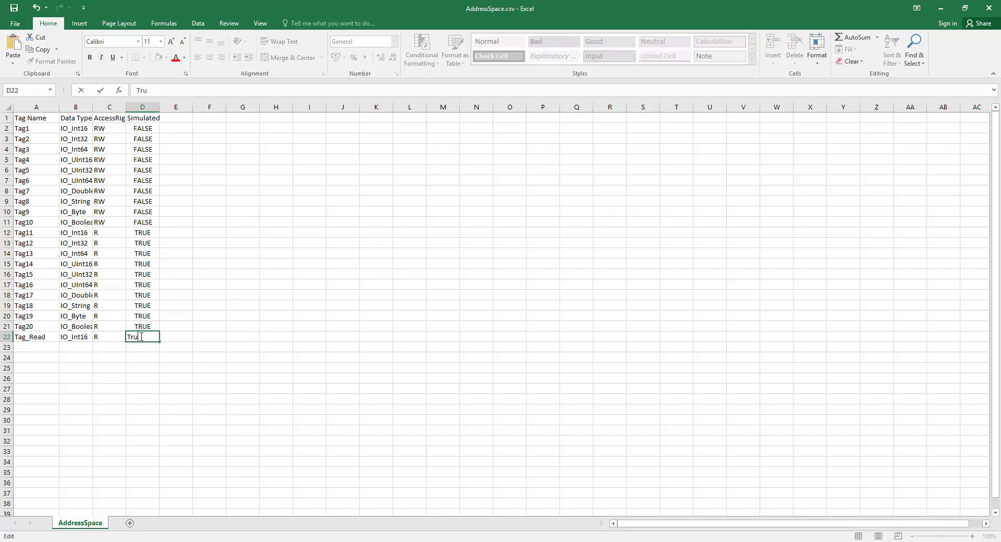
key(Return)
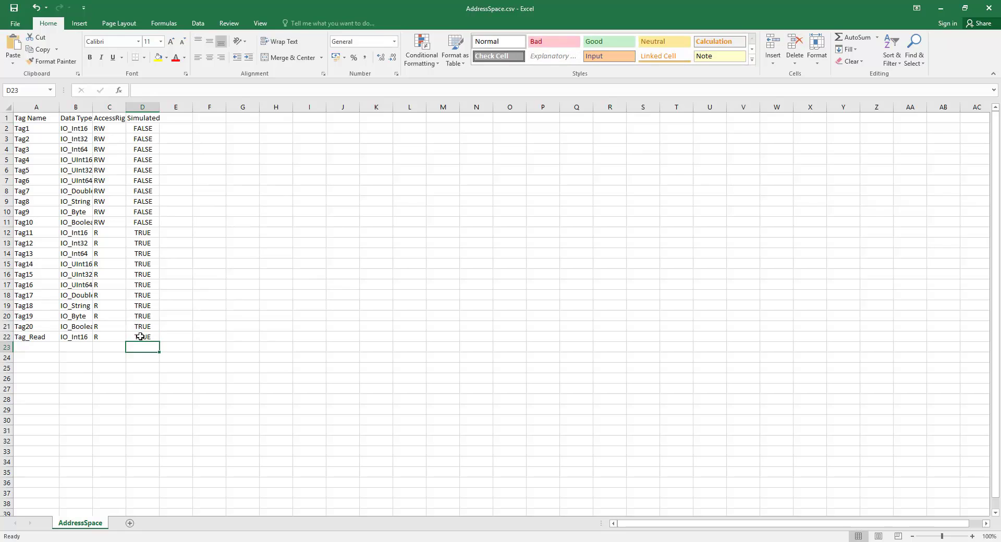
click(30, 347)
Step: Fill row 23 with Tag_Write, IO_Int64, RW, FALSE
double_click(31, 347)
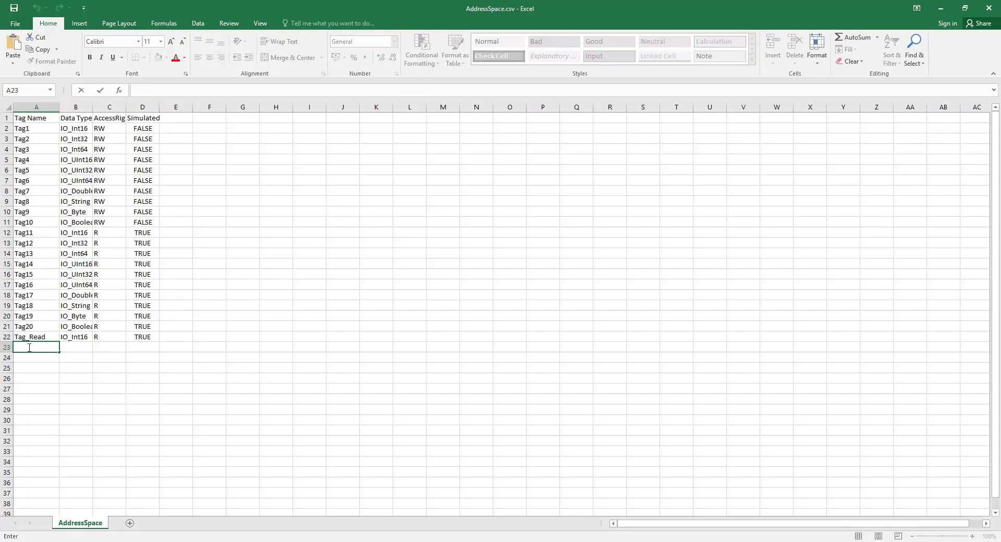
text(Tag_Write)
click(76, 346)
text(IO_)
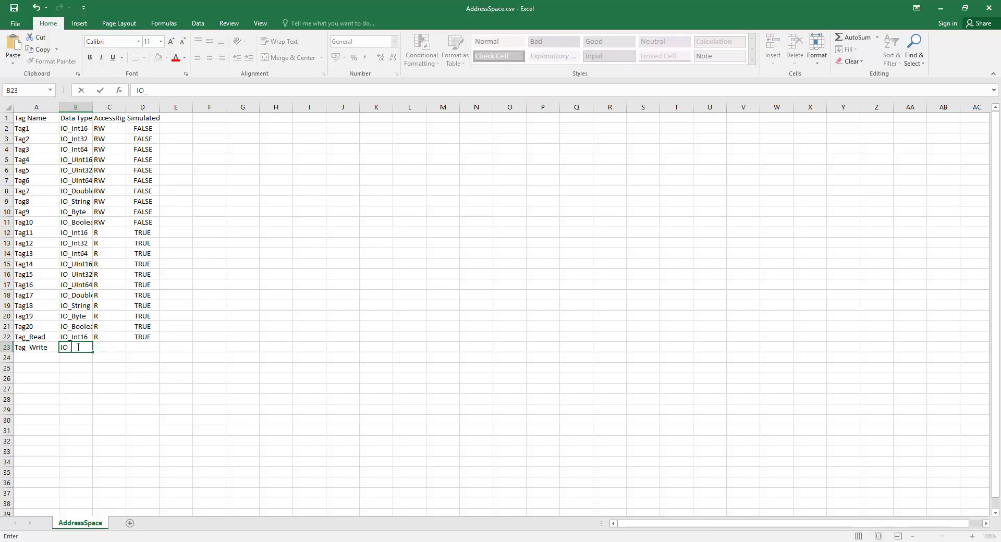
text(Int64)
click(109, 346)
text(RW)
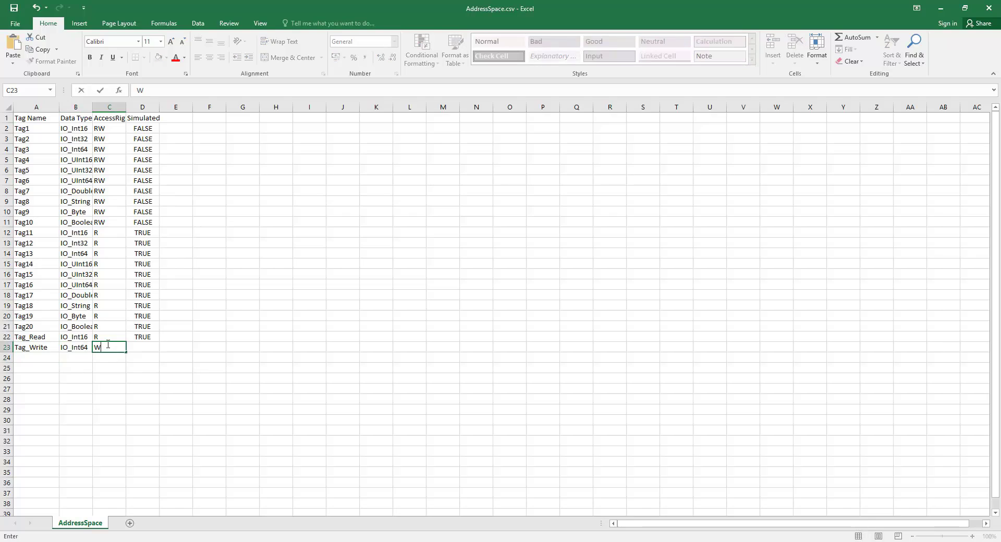
click(146, 344)
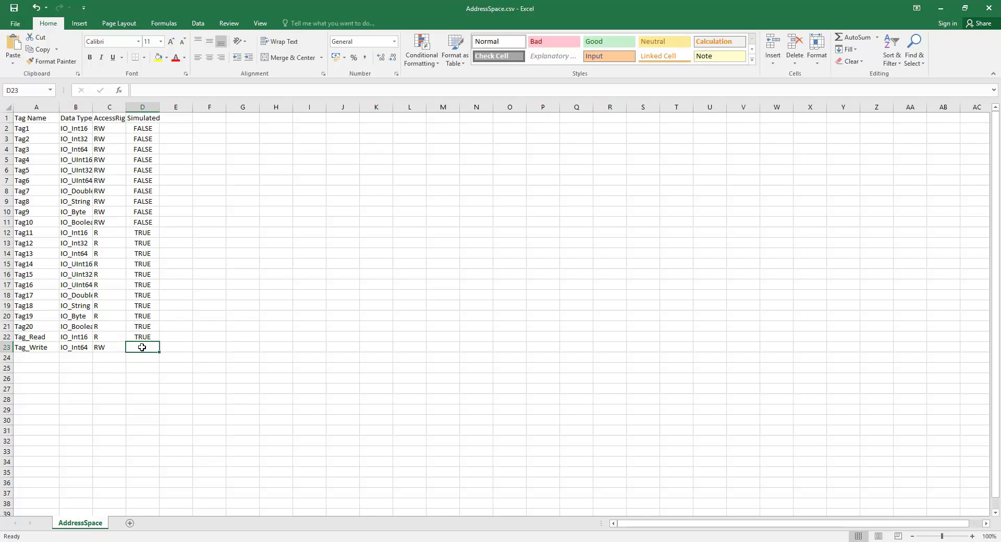
text(False)
key(Return)
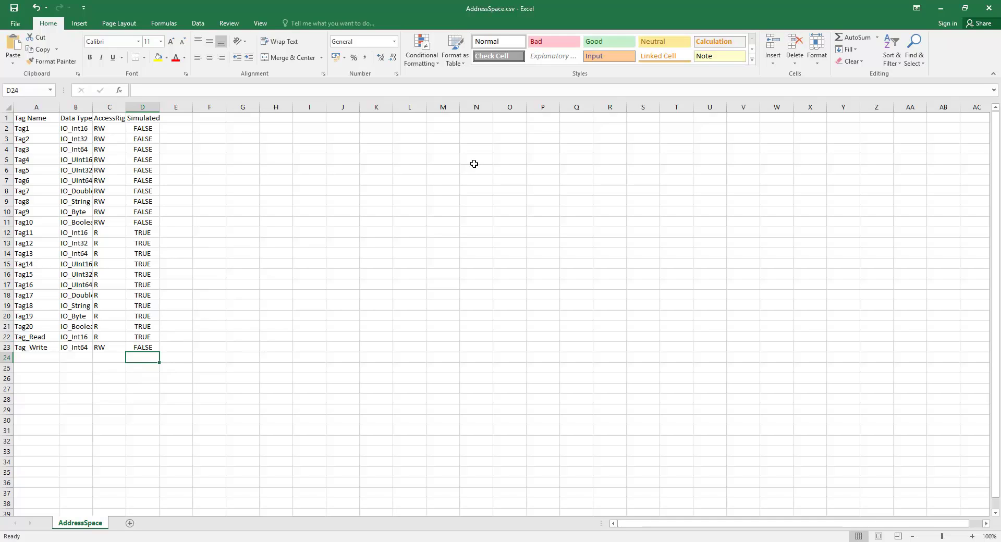
Step: Close Excel, saving over AddressSpace.csv and keeping the CSV format
click(988, 9)
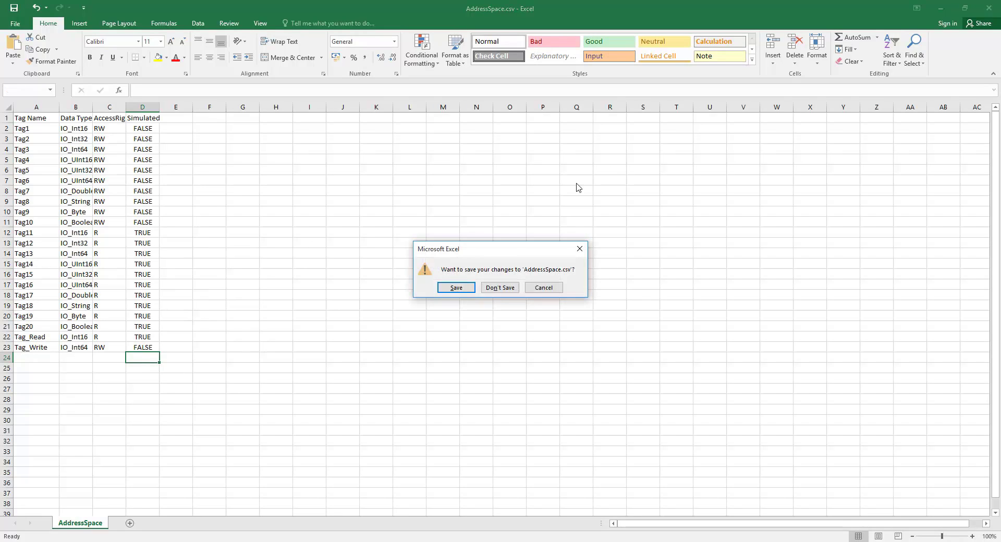
click(458, 289)
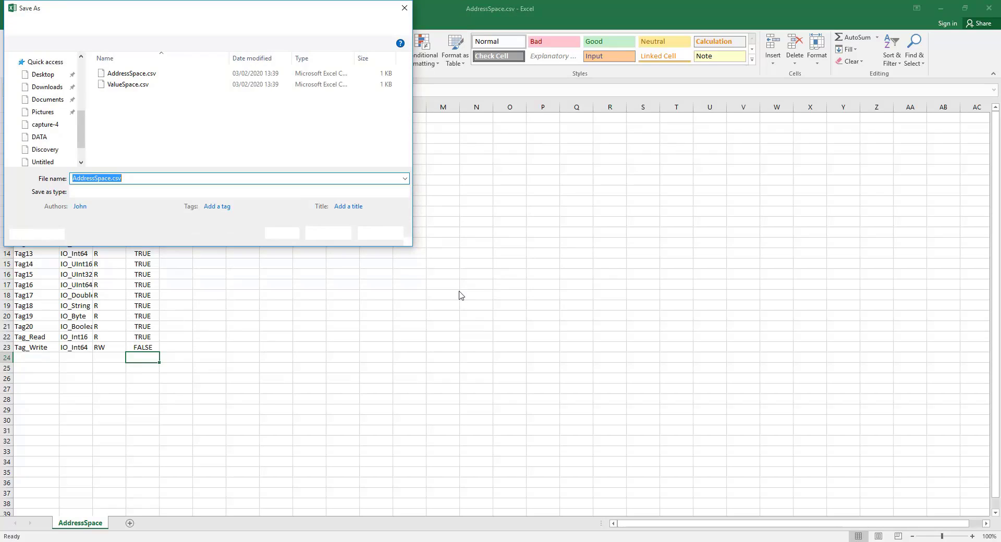
click(328, 233)
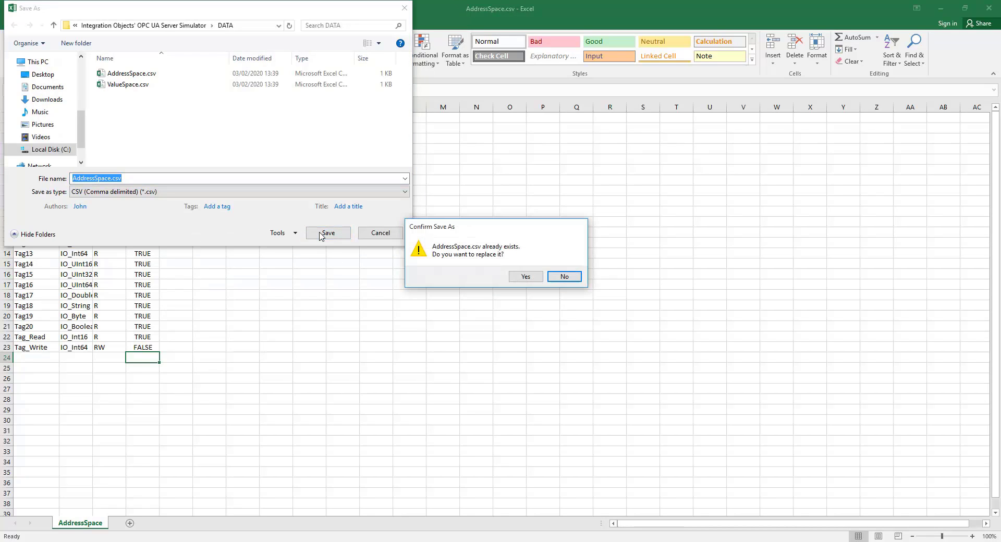
click(526, 276)
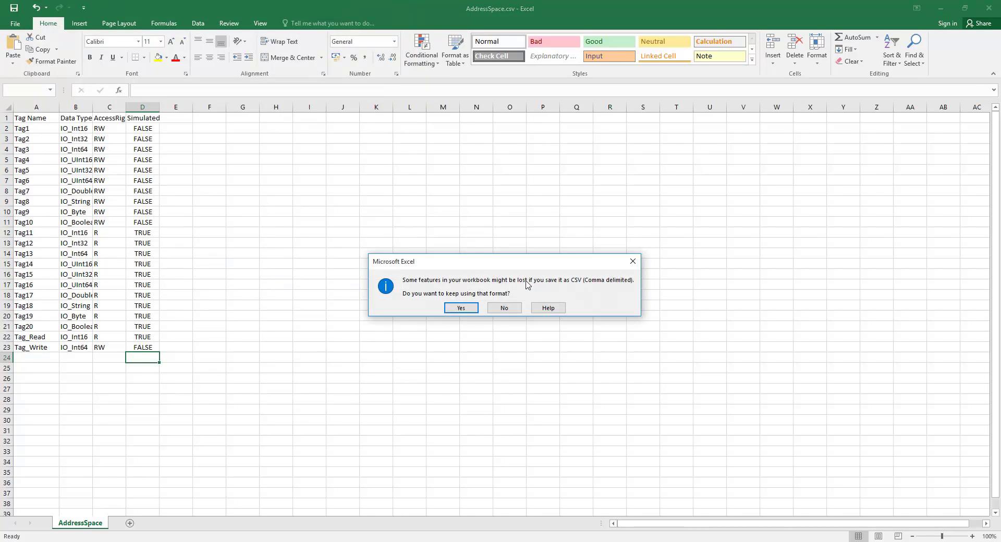
click(462, 309)
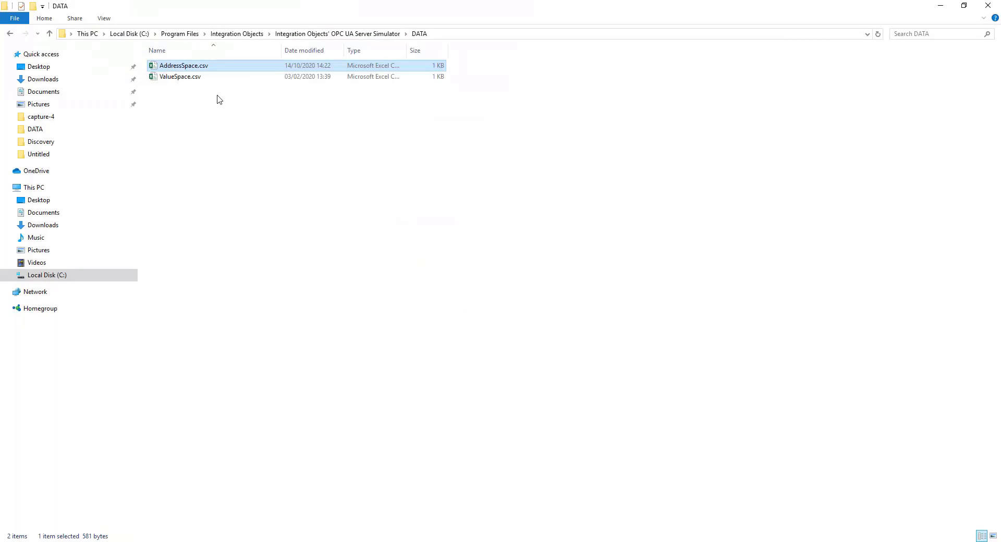
Step: Open ValueSpace.csv and add a Tag_Read column in G with the series 1–10
click(203, 78)
double_click(203, 77)
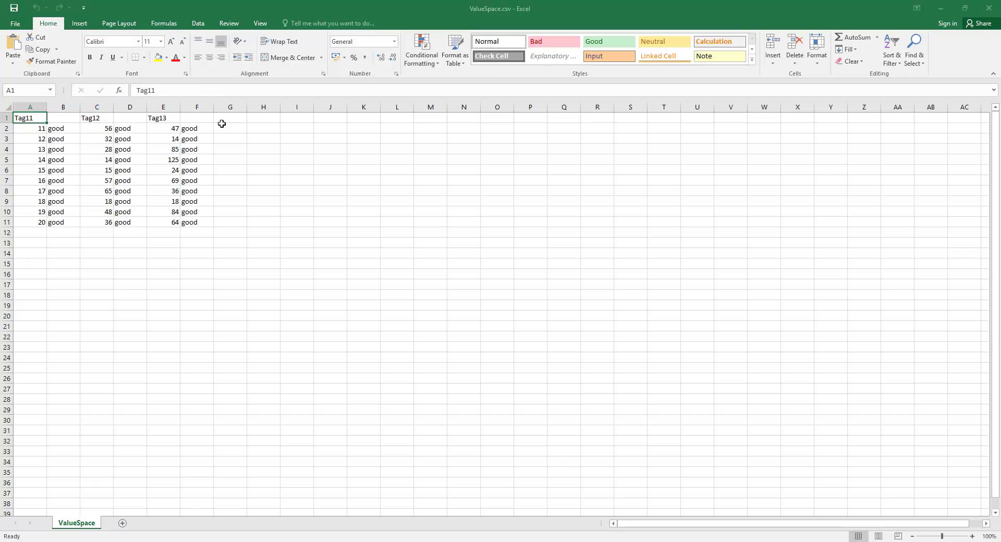
double_click(234, 117)
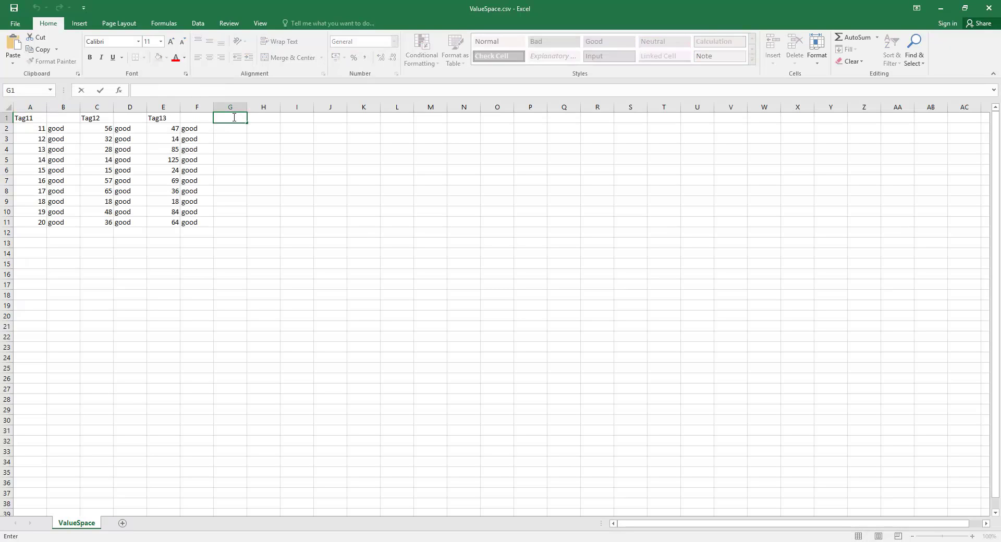
text(Tag_Read)
double_click(232, 130)
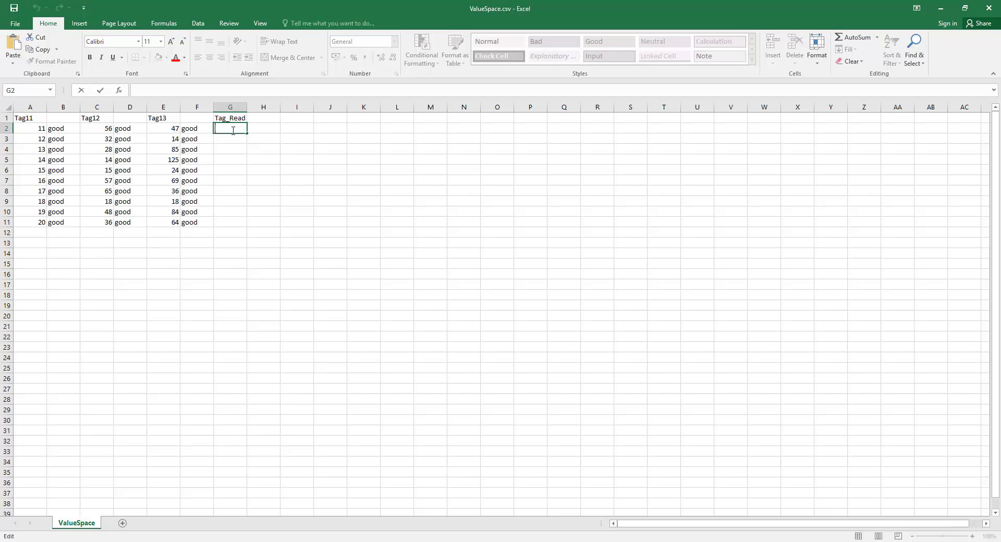
text(1)
key(ctrl+Return)
drag(247, 134, 248, 230)
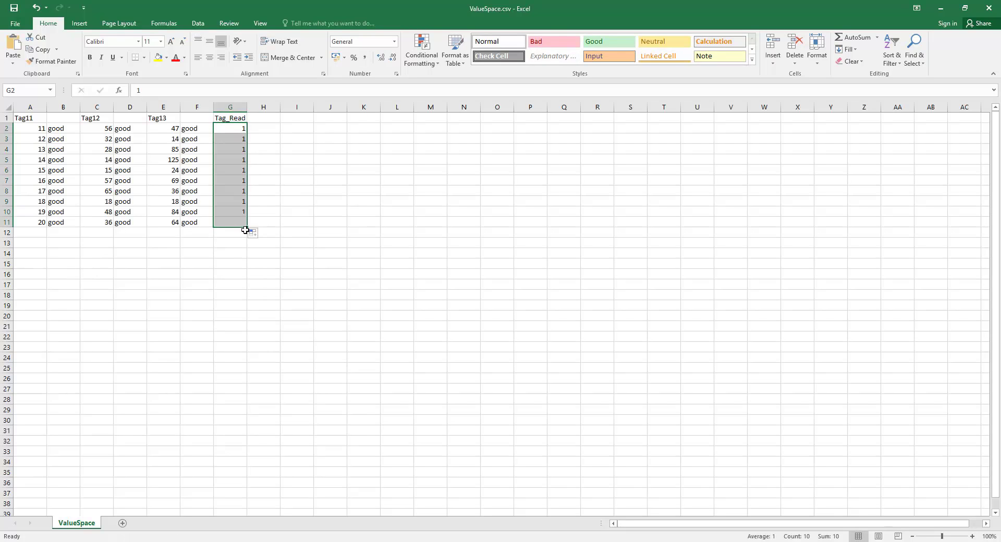
click(255, 234)
click(277, 258)
Step: Enter good beside each Tag_Read value, filling H2 down to H11
click(265, 130)
text(good)
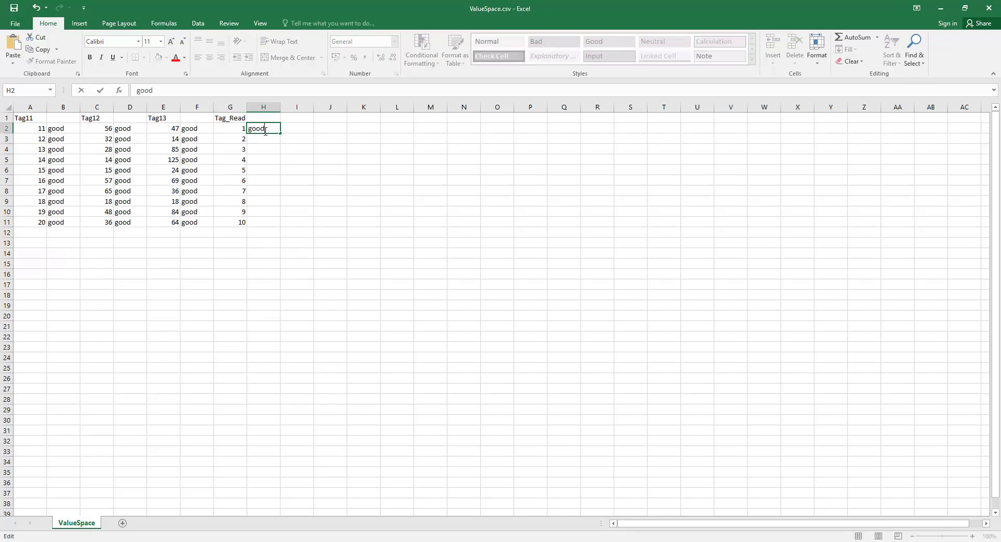
key(Return)
click(267, 129)
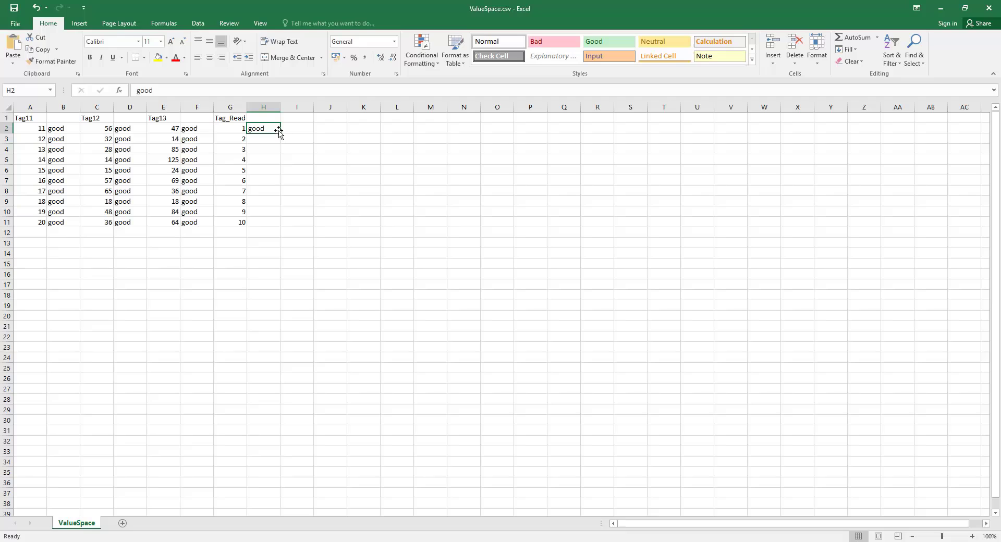
drag(280, 133, 277, 226)
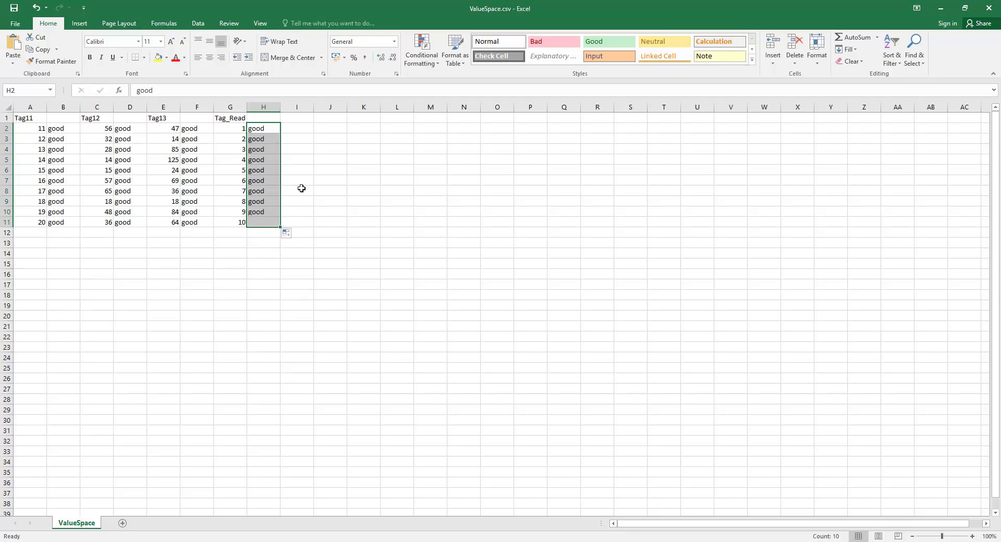
click(299, 188)
Step: Close Excel, saving over ValueSpace.csv and keeping the CSV format
click(987, 8)
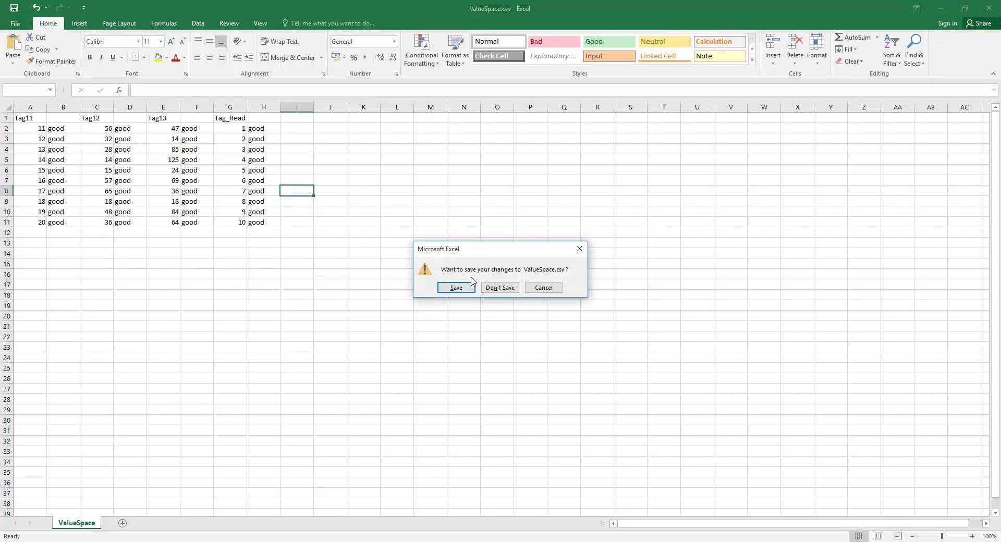
click(457, 287)
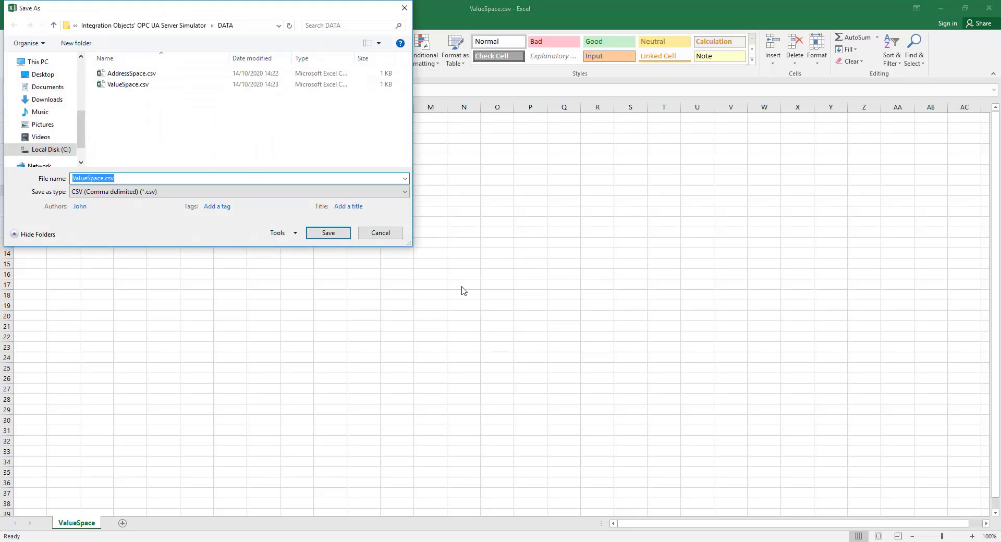
click(329, 233)
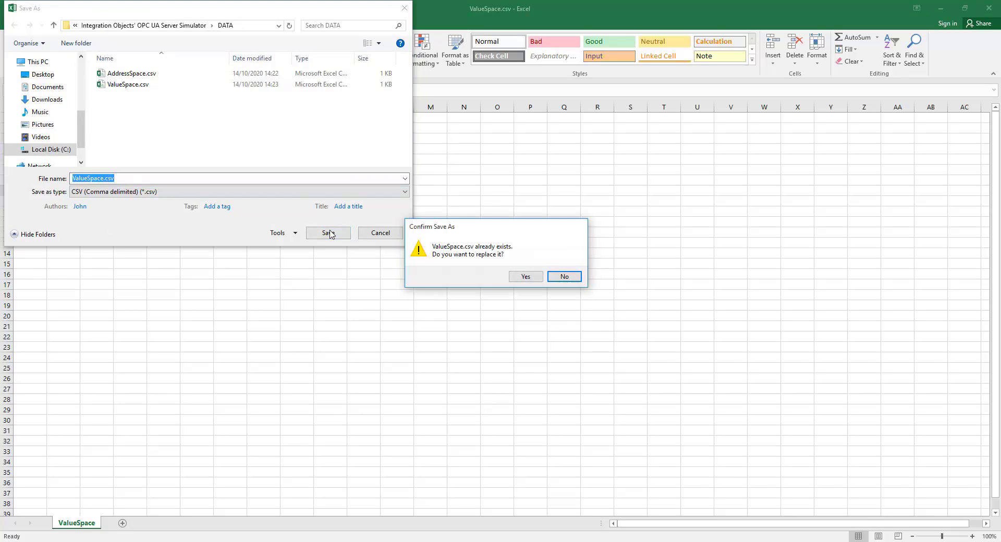
click(525, 277)
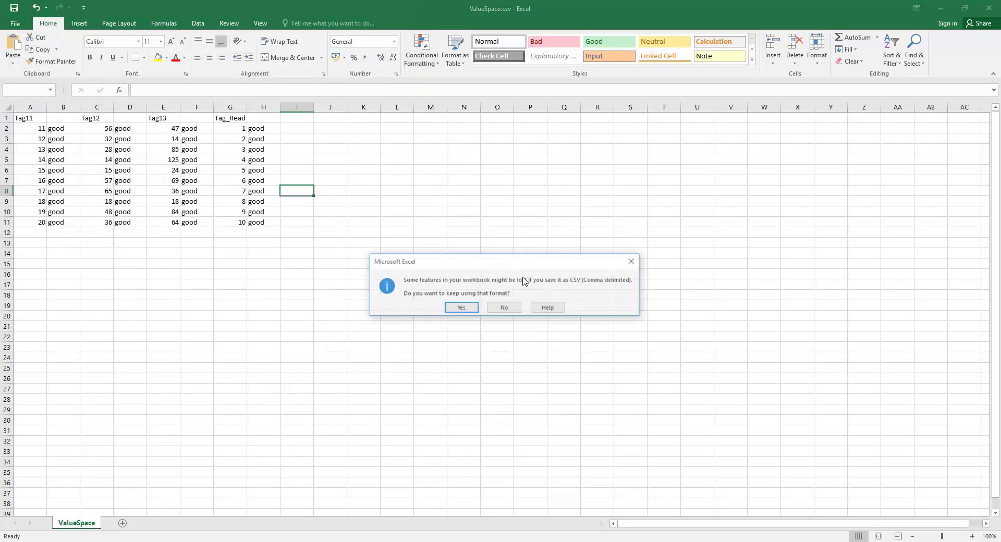
click(461, 308)
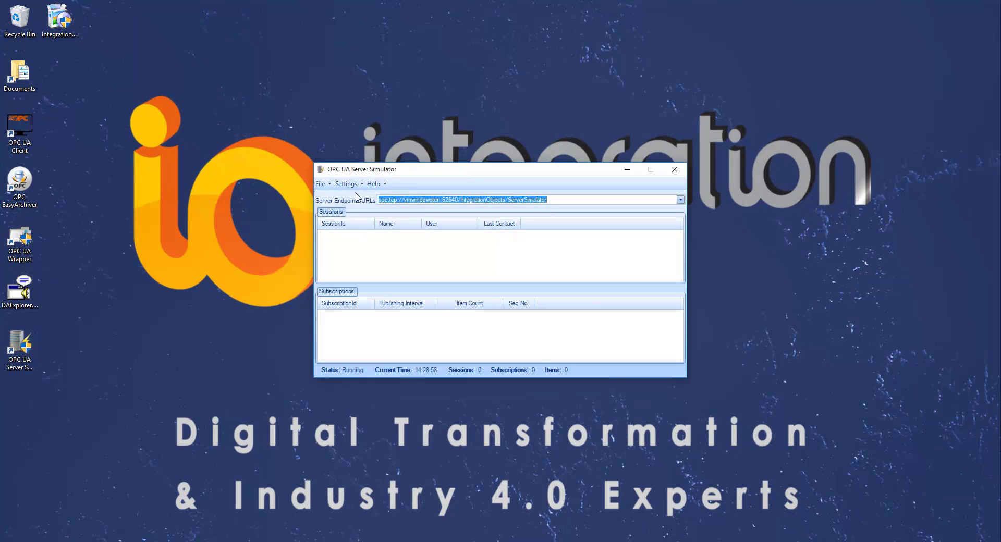
Step: Set TCP port 62646, HTTPS port 62645, 2000 ms update rate, then shut down the simulator
click(364, 186)
click(368, 207)
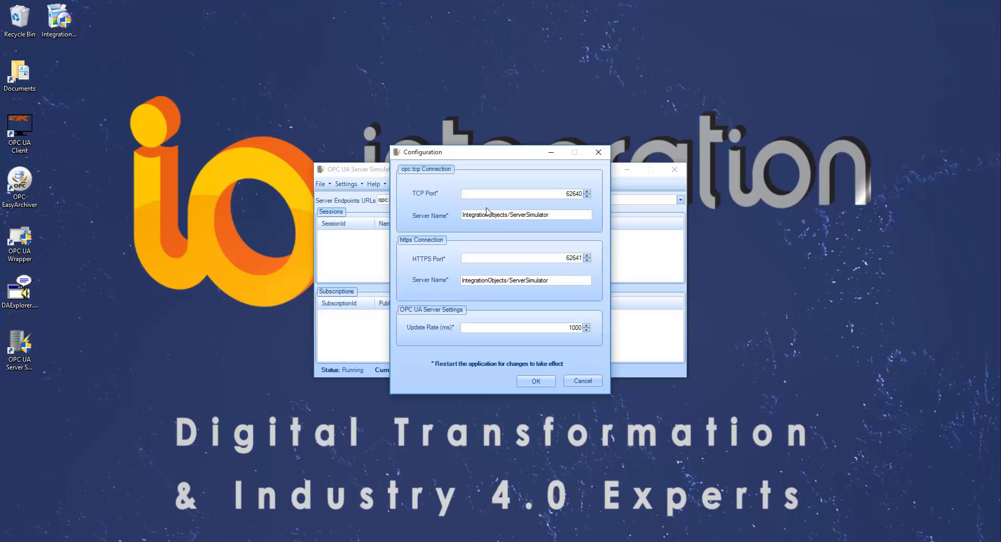
click(587, 192)
click(567, 216)
click(587, 256)
click(587, 255)
click(587, 255)
click(587, 255)
click(554, 279)
double_click(573, 328)
text(2000)
double_click(572, 328)
click(535, 381)
click(674, 168)
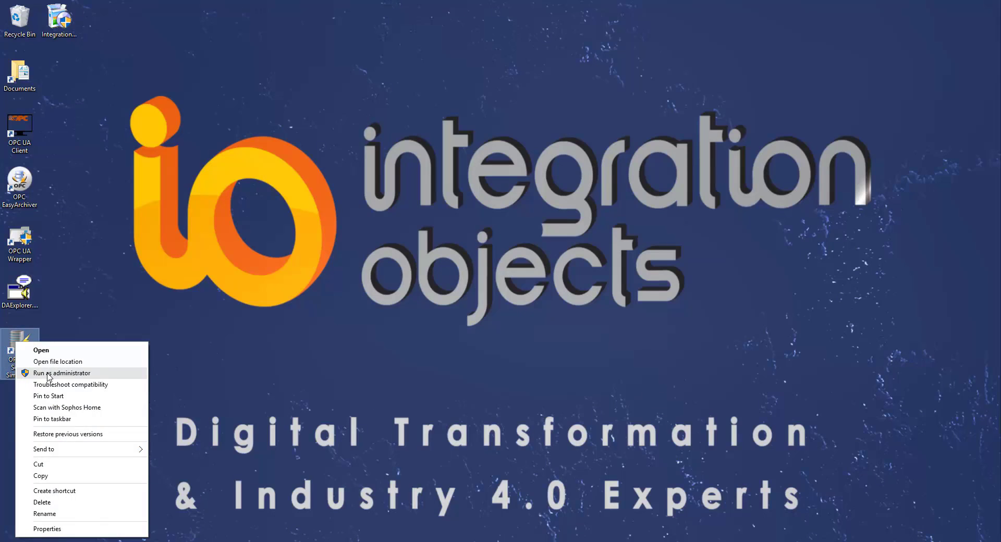
Step: Relaunch the simulator as administrator and dismiss the demo version notice
click(49, 373)
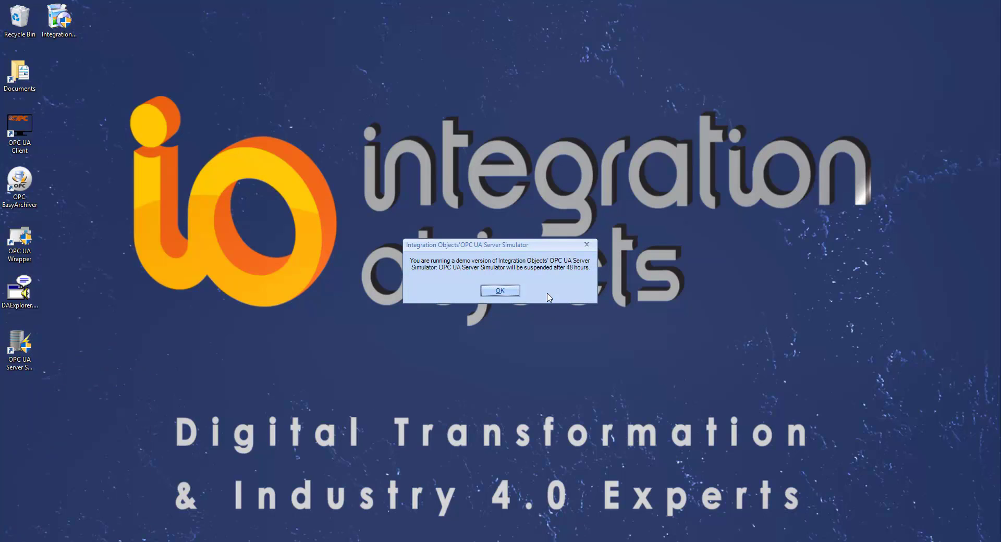
click(497, 290)
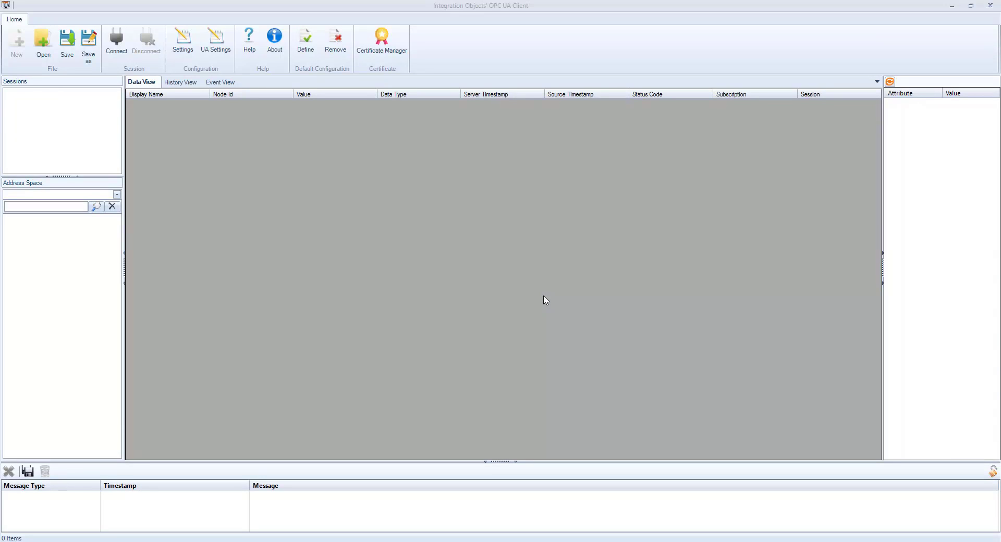
Step: Create a session connected to the :62645 Server_Test2 HTTPS endpoint
click(116, 41)
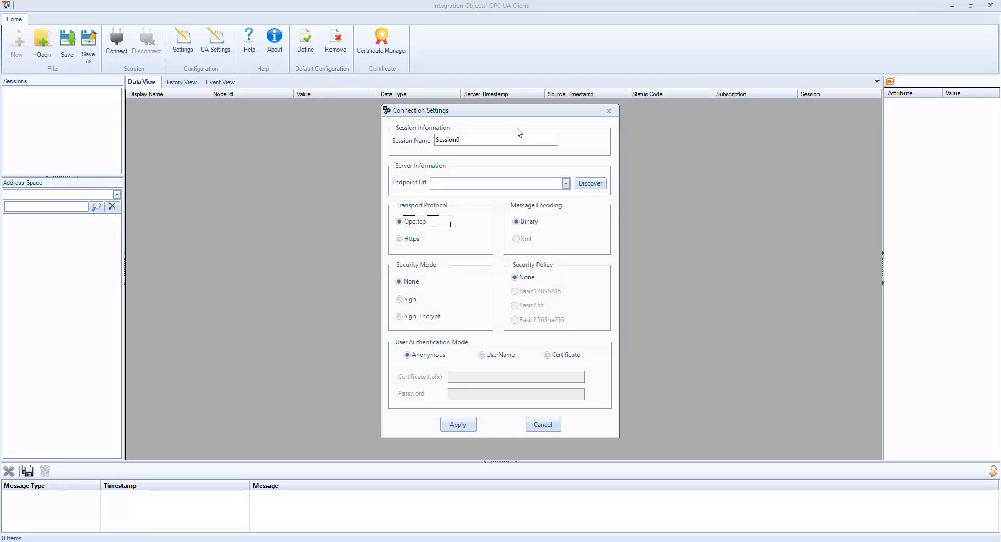
click(590, 183)
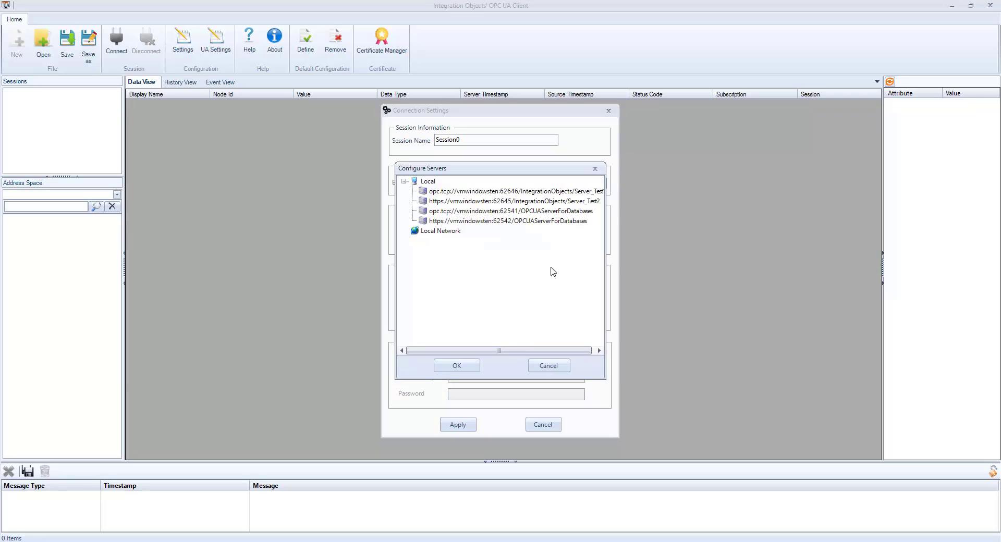
drag(575, 351, 580, 351)
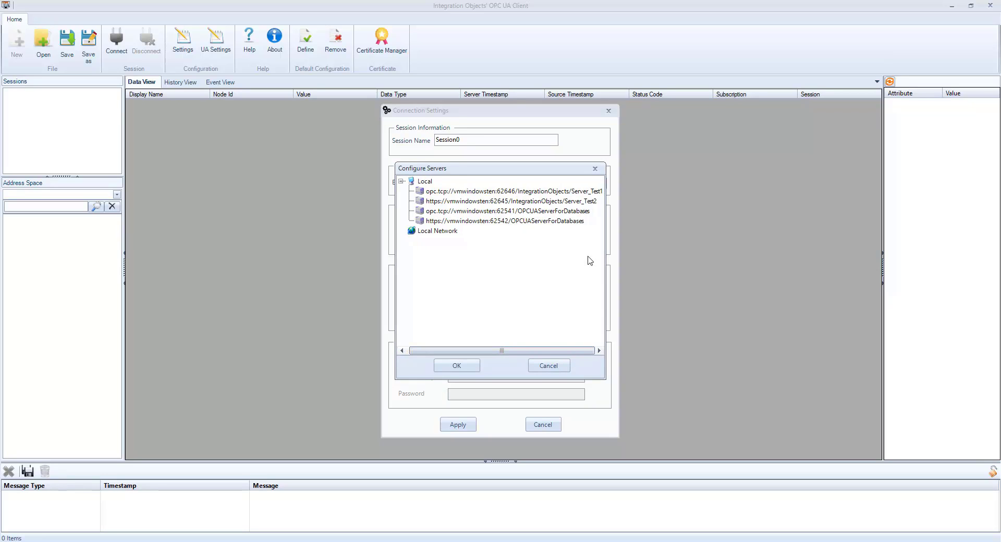
click(581, 201)
click(465, 366)
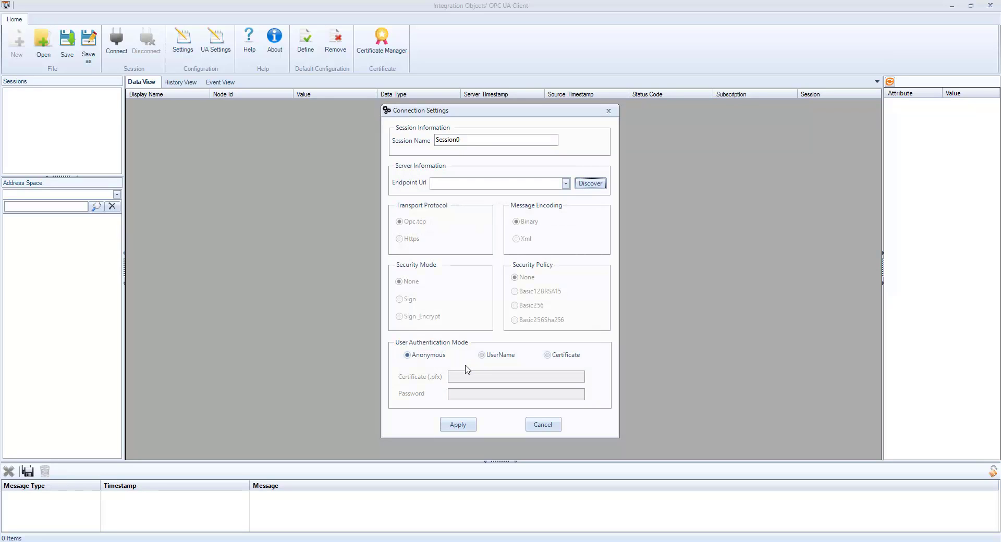
click(469, 424)
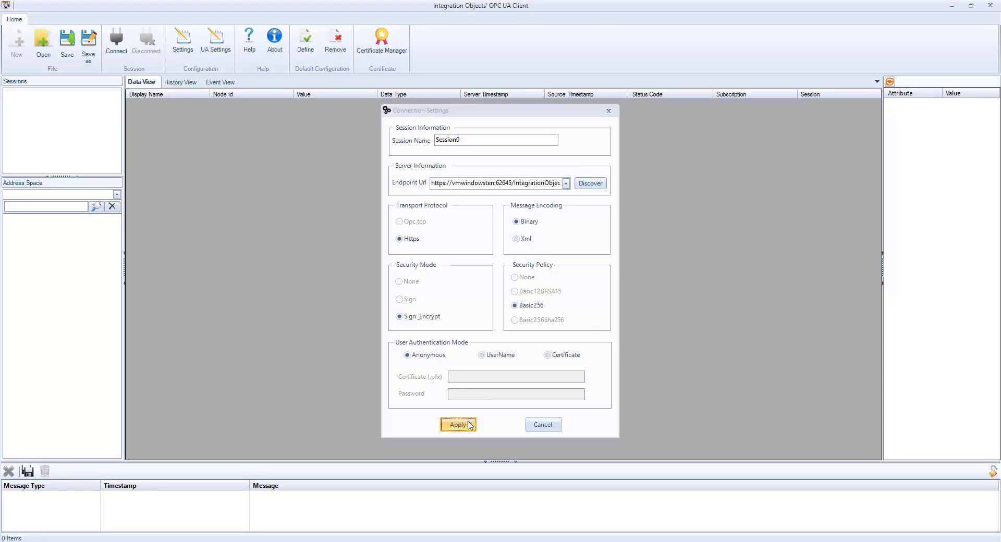
Step: Expand Objects and drag the Real Time Data folder into the Data View for subscription
click(17, 231)
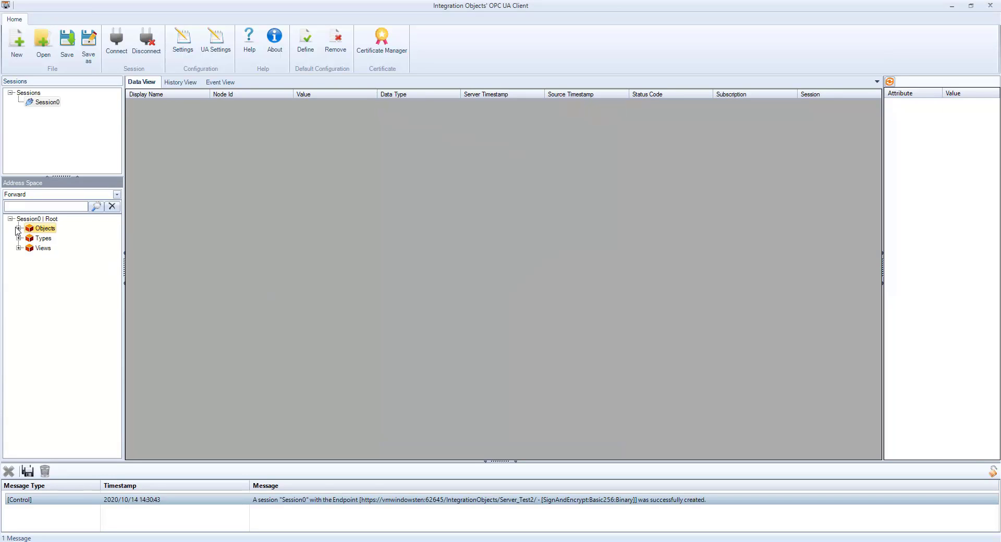
click(18, 229)
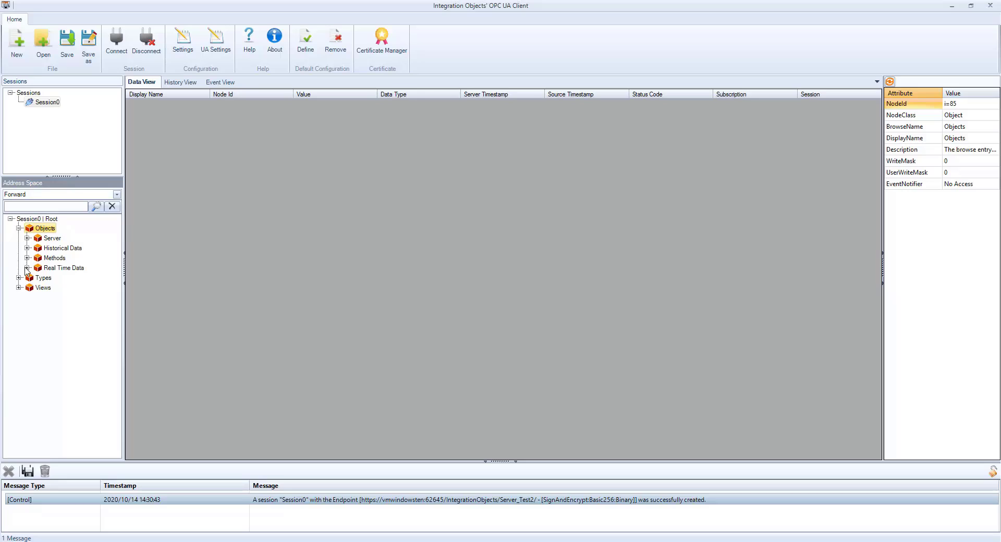
click(27, 268)
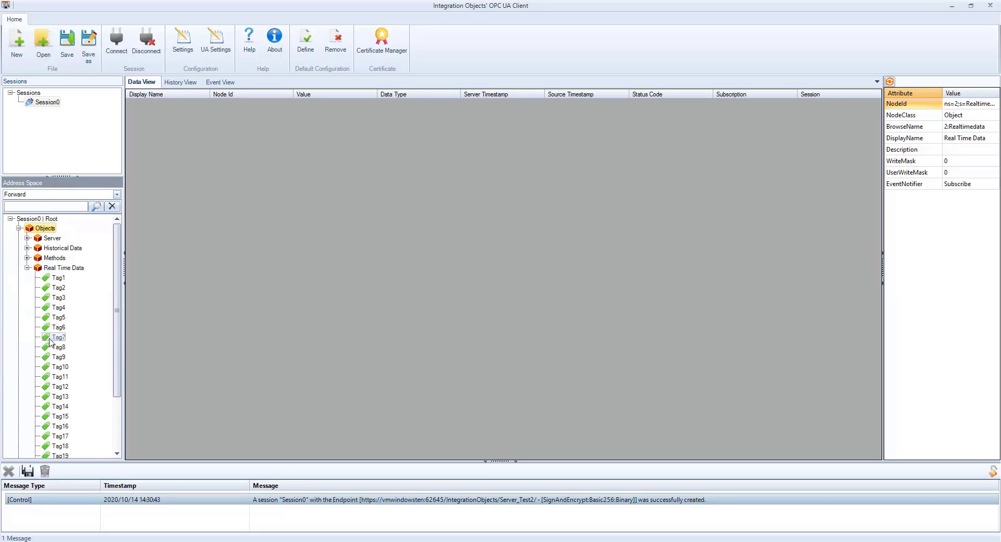
scroll(50, 342, down, 1)
click(63, 247)
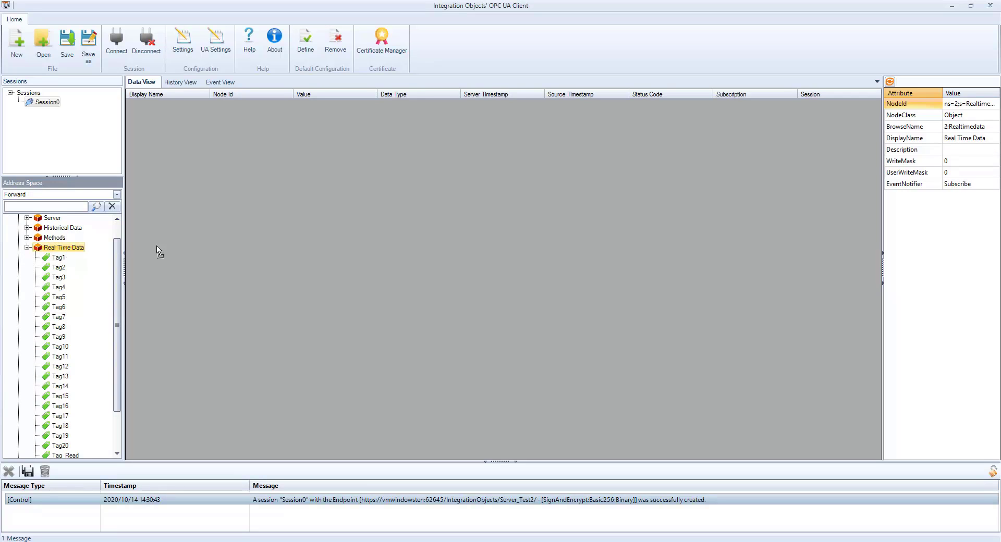
drag(157, 250, 230, 244)
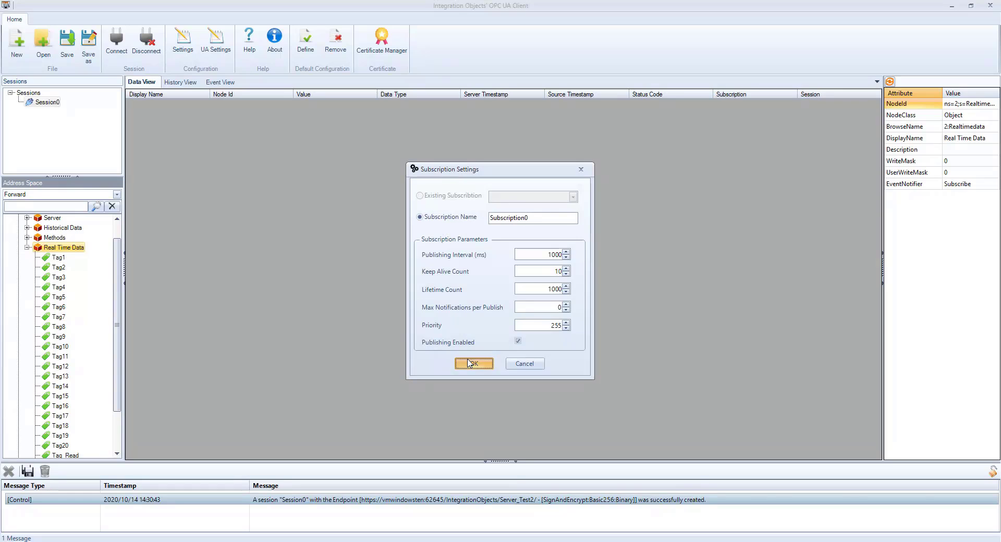
click(471, 364)
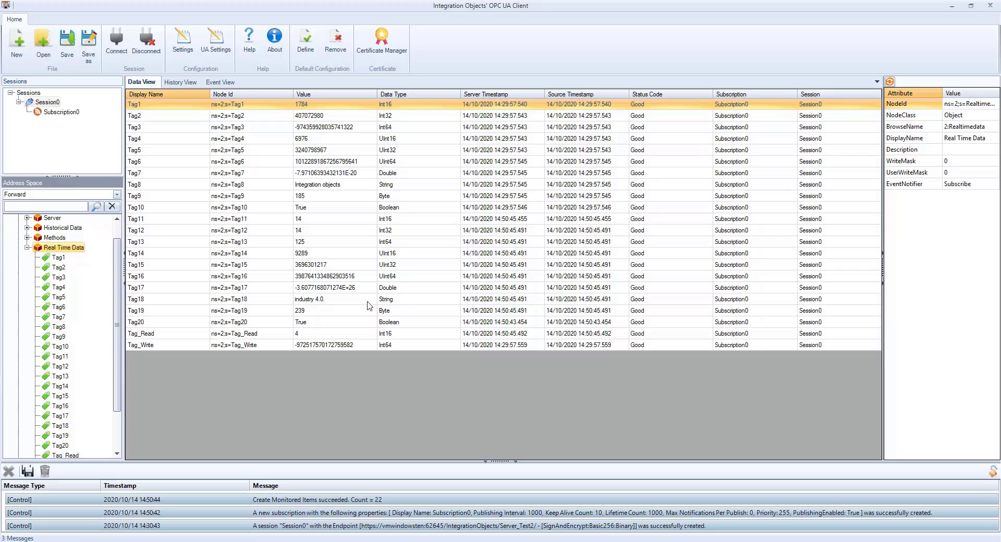
Step: Check the Tag_Read and Tag_Write rows, then write the value 123456 to Tag_Write
click(298, 336)
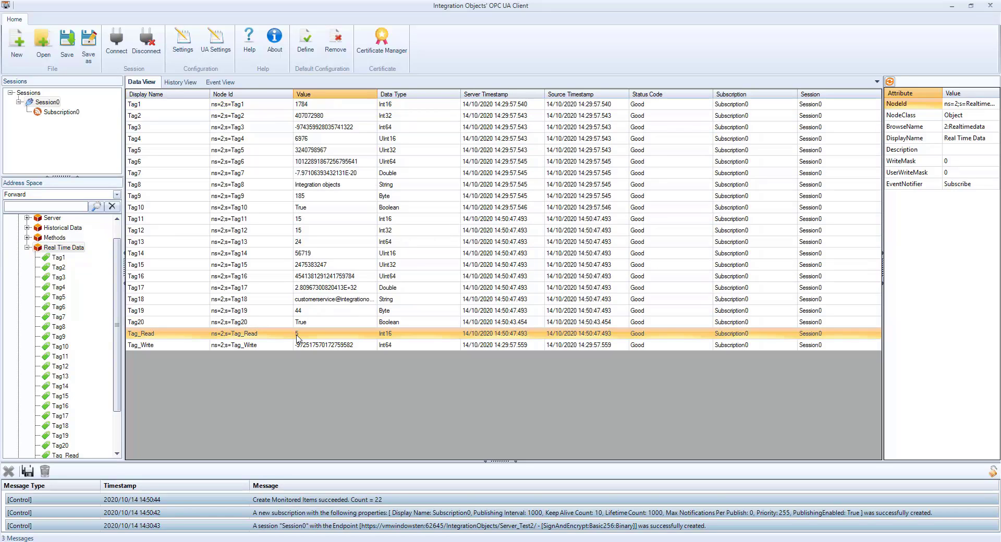
click(295, 346)
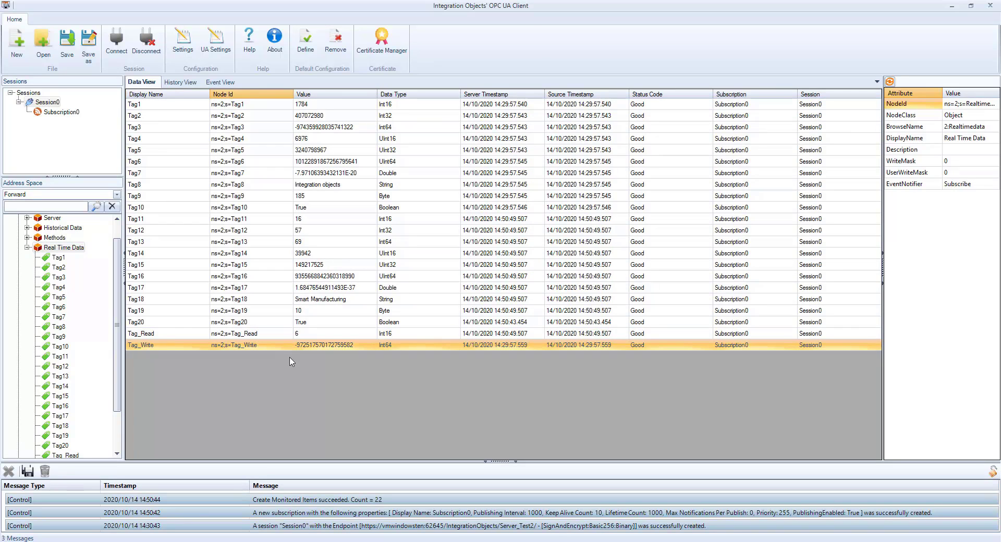
scroll(62, 448, down, 2)
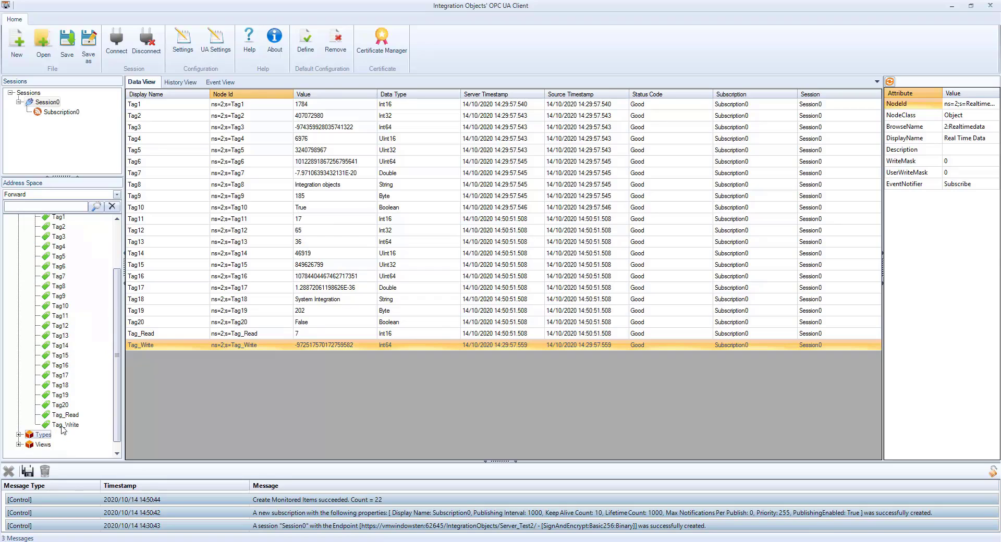
click(65, 425)
right_click(68, 427)
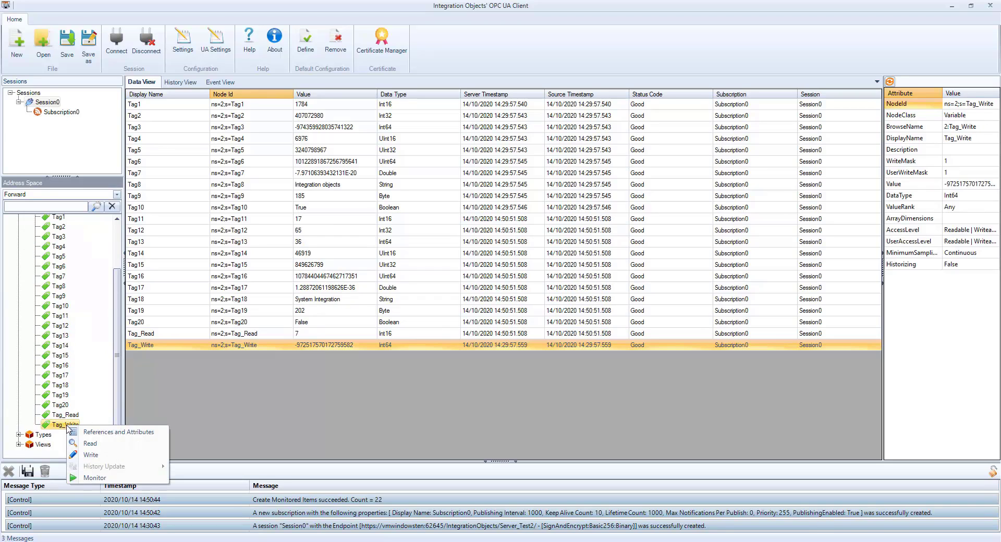
click(86, 455)
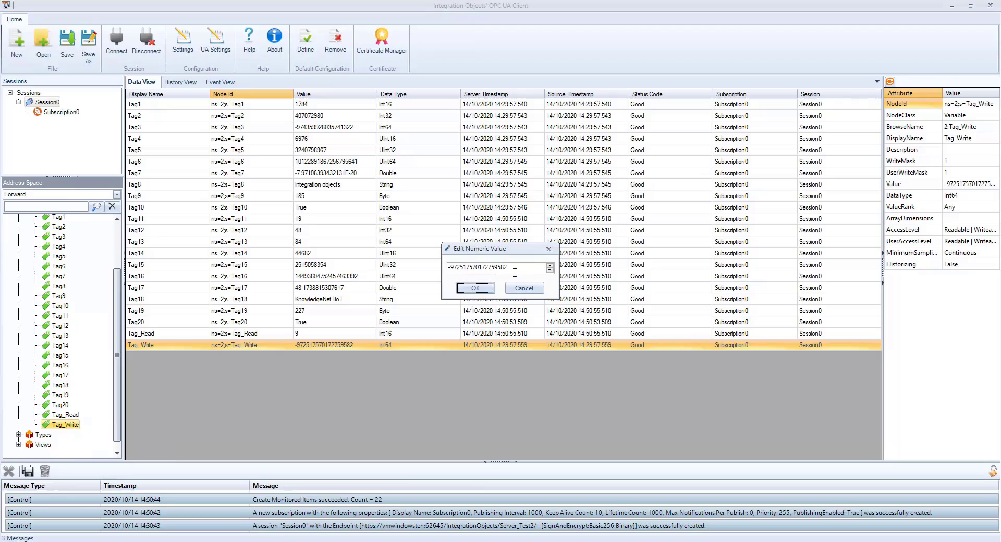
drag(515, 268, 440, 275)
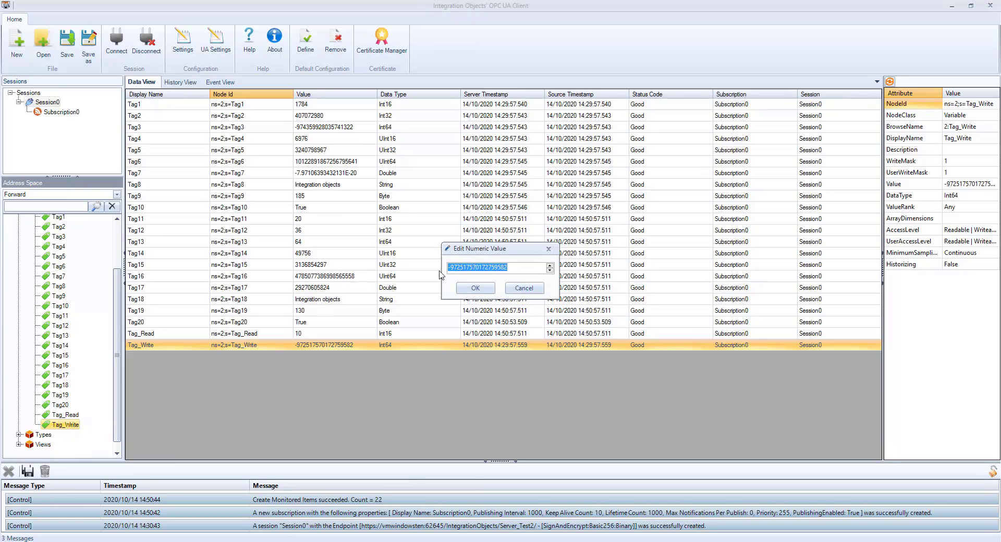
text(123456)
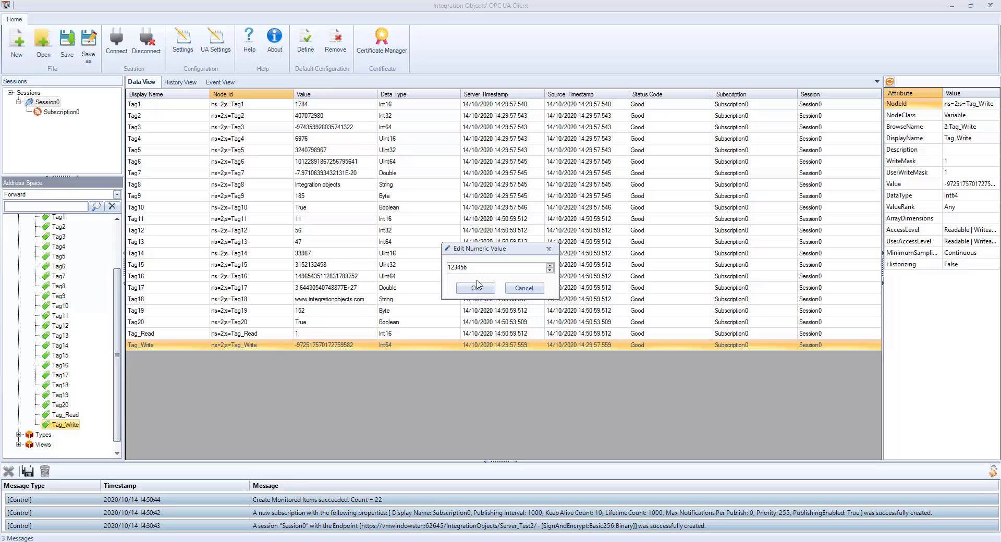
click(476, 287)
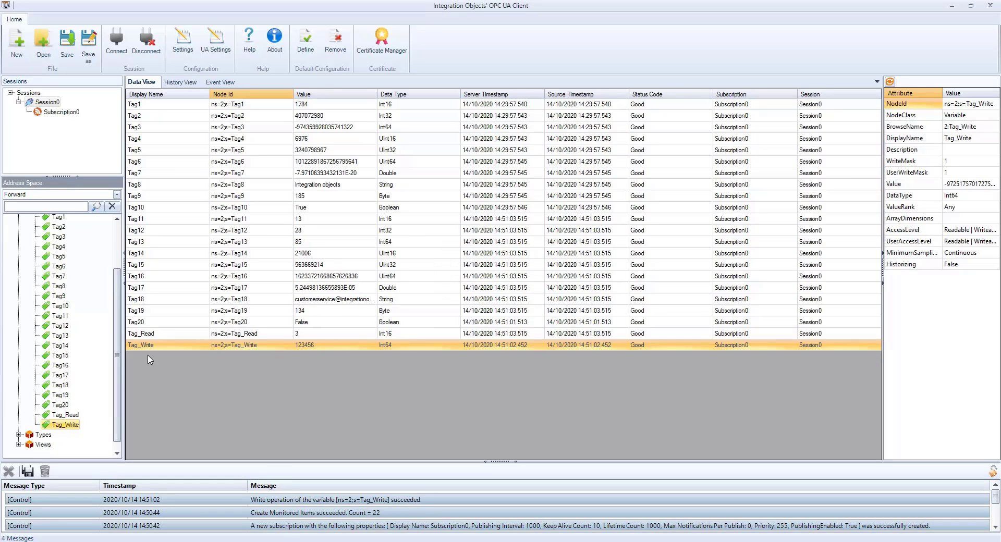
Step: Collapse Real Time Data and expand the Historical Data folder
scroll(116, 342, up, 1)
scroll(116, 342, up, 2)
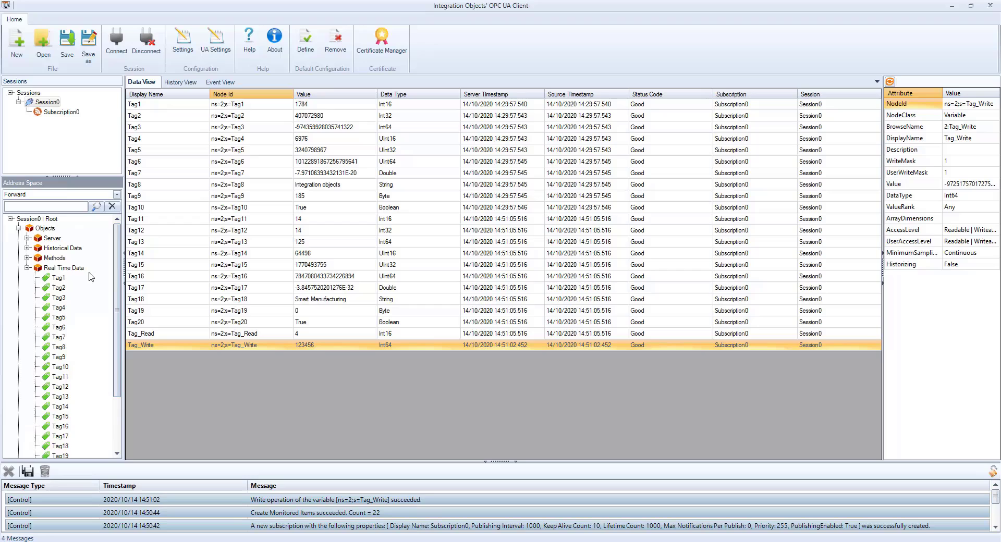
click(28, 267)
click(27, 248)
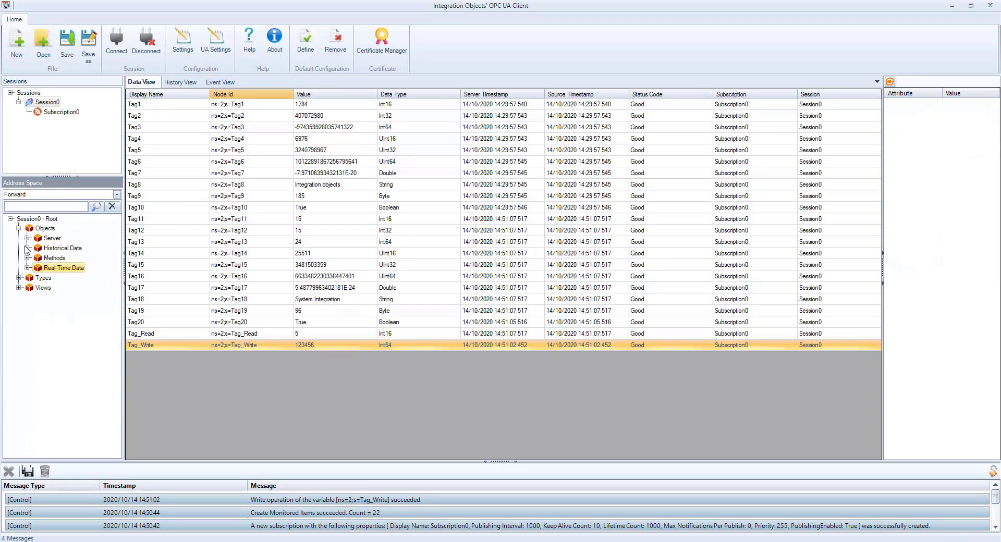
Step: Read Tag_Read's full raw history in the History View with Max Values Returned set to 0
click(181, 83)
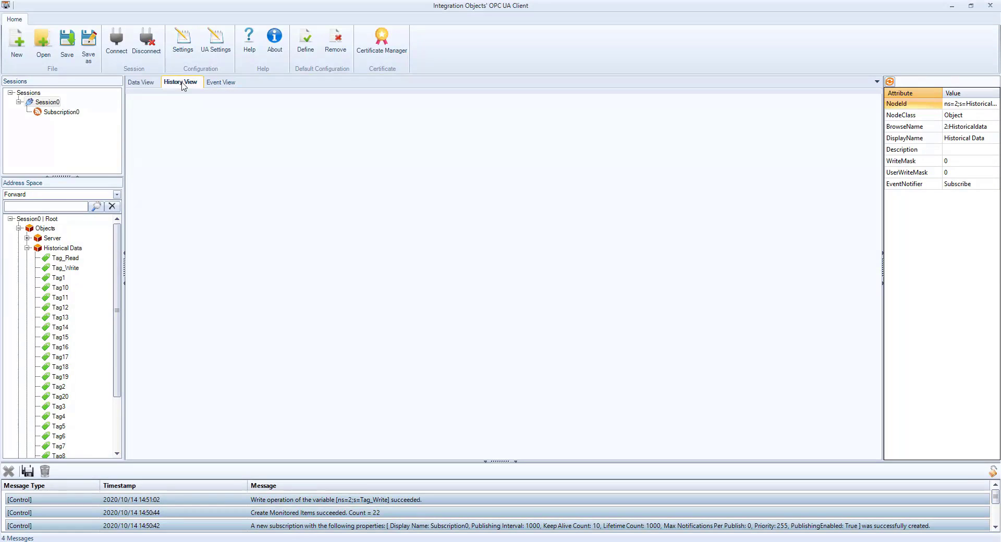
click(66, 259)
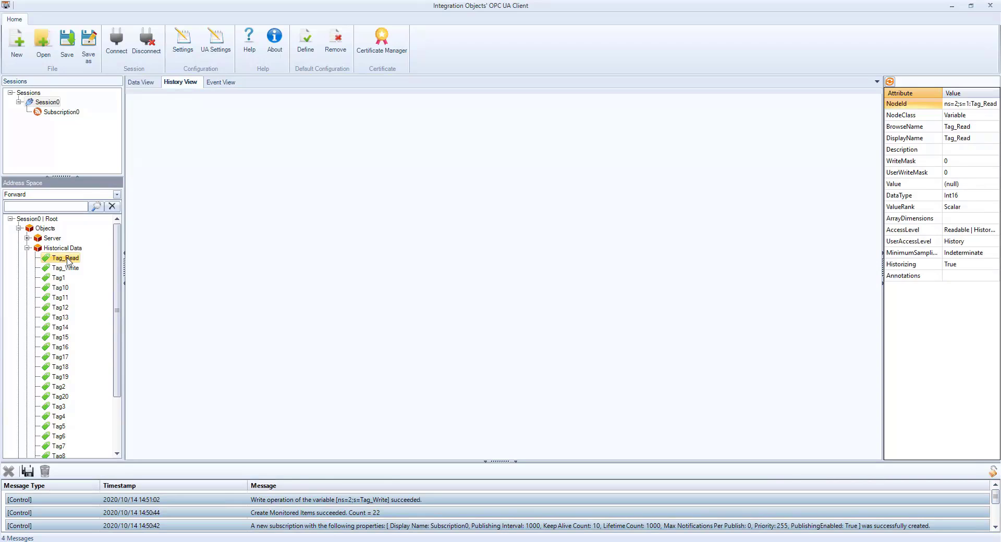
drag(66, 259, 391, 250)
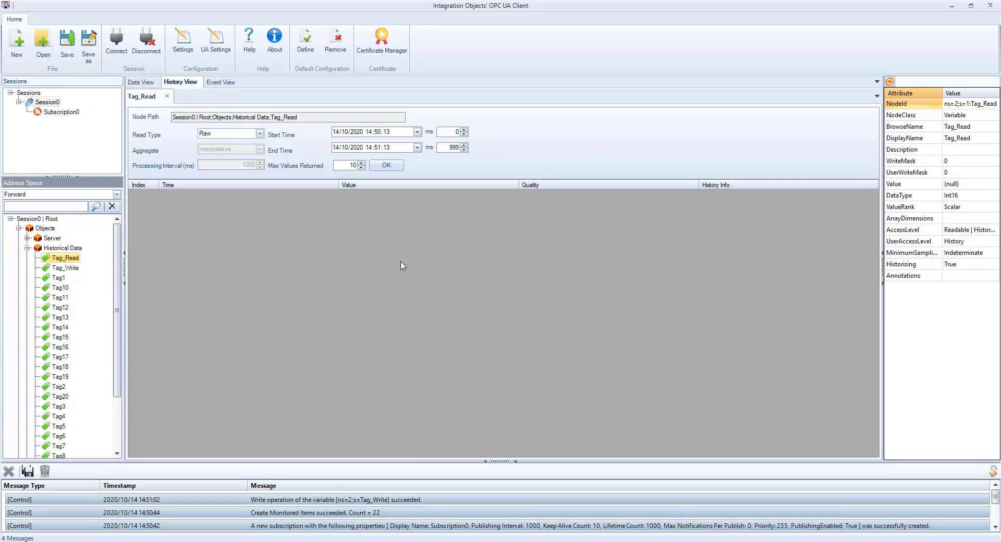
double_click(352, 166)
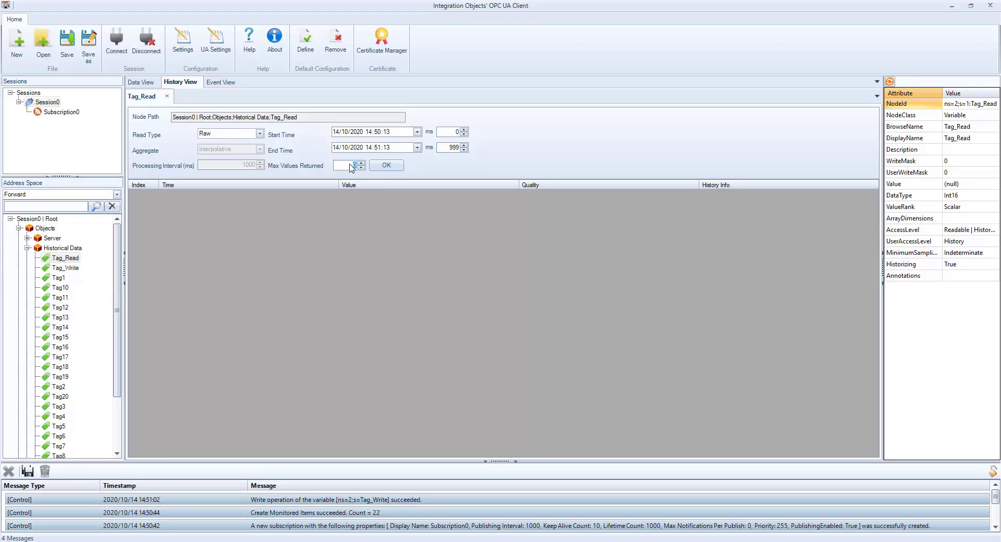
text(0)
click(387, 165)
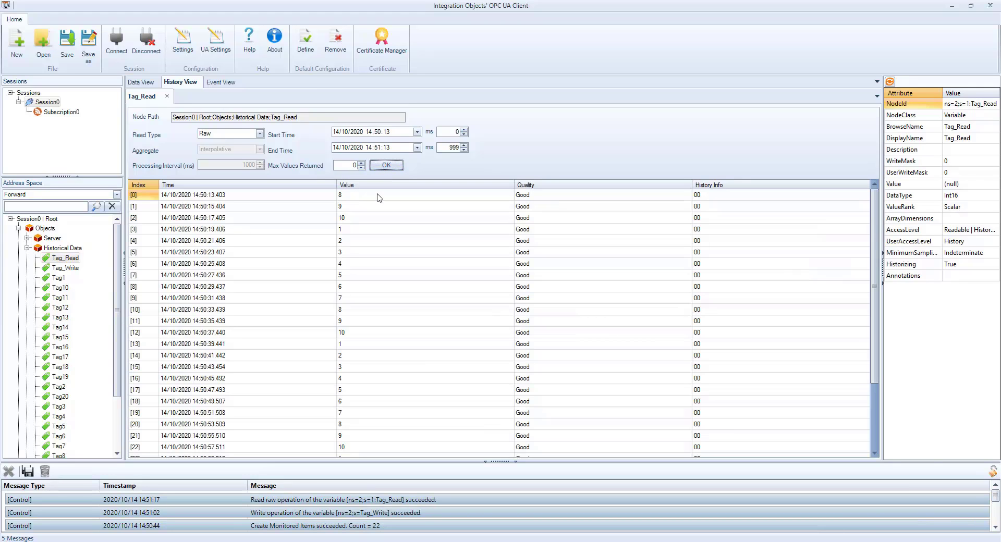
scroll(382, 292, down, 3)
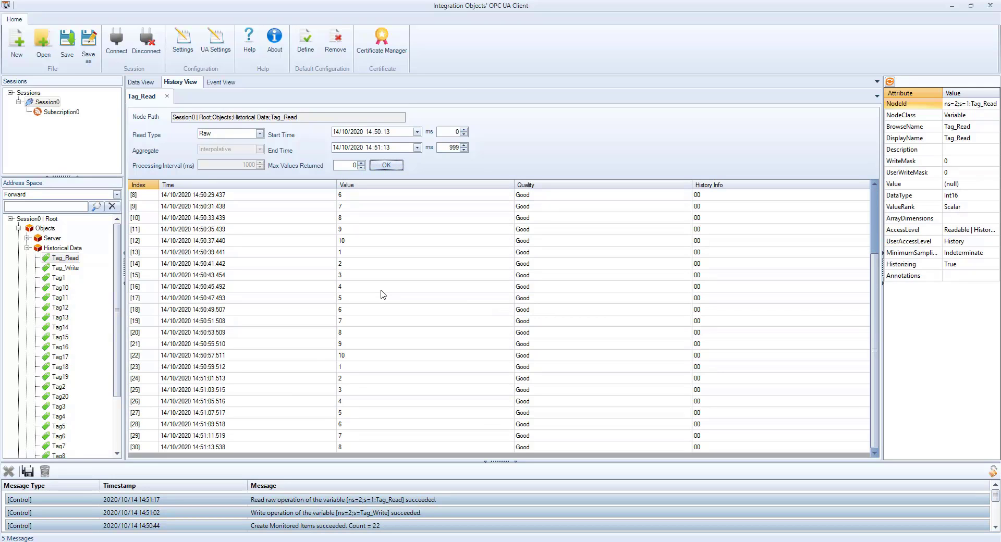
scroll(383, 295, up, 2)
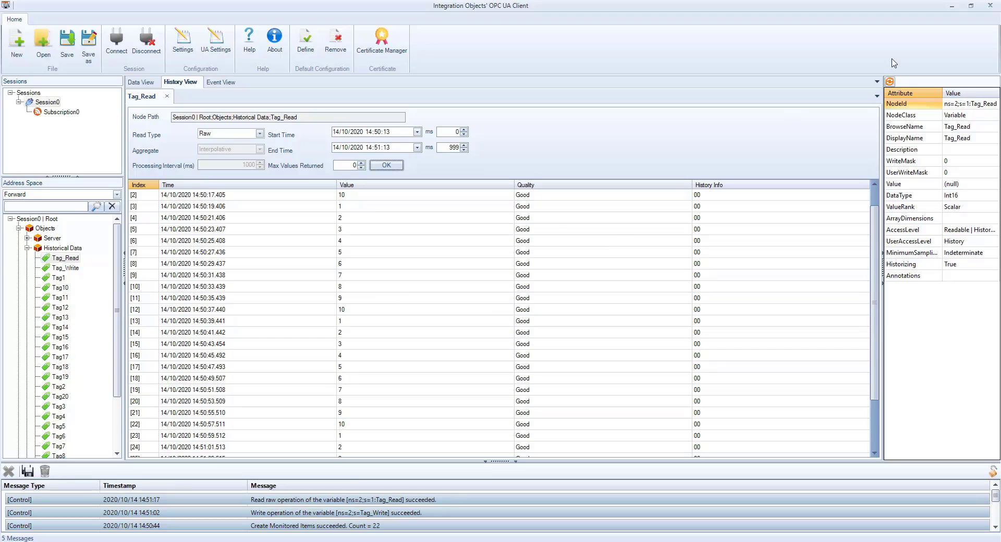
Step: Exit the OPC UA Client, confirming the close and not saving Untitled.ouc
click(990, 5)
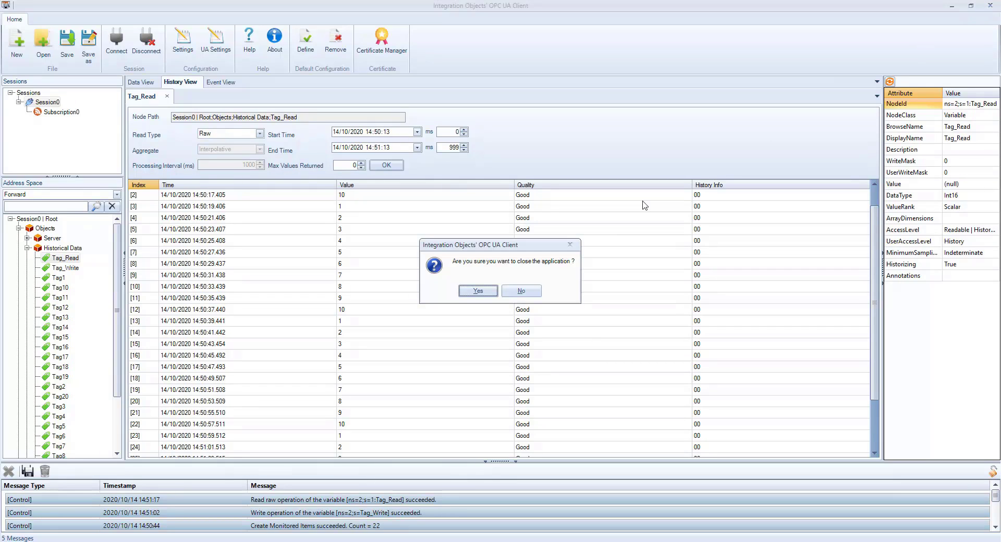
click(477, 292)
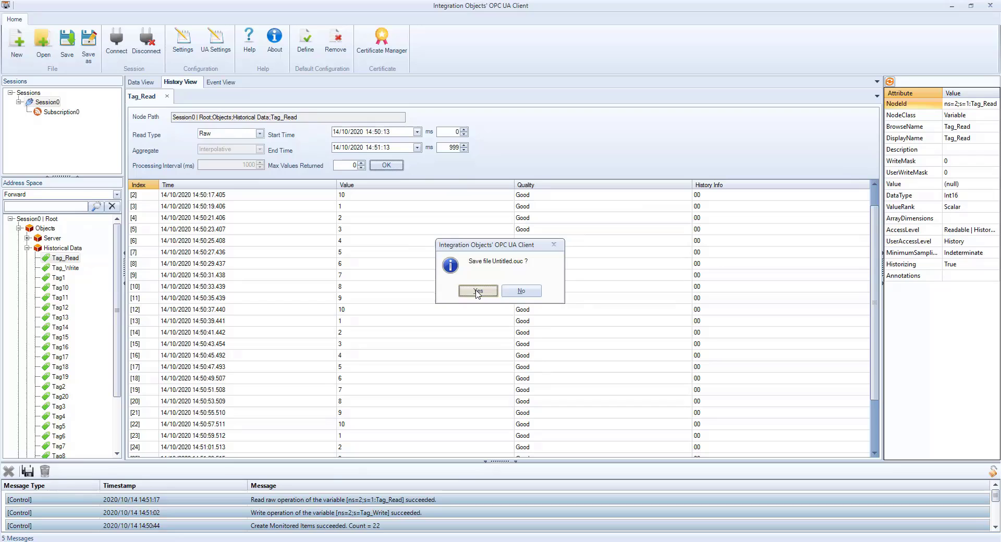
click(518, 291)
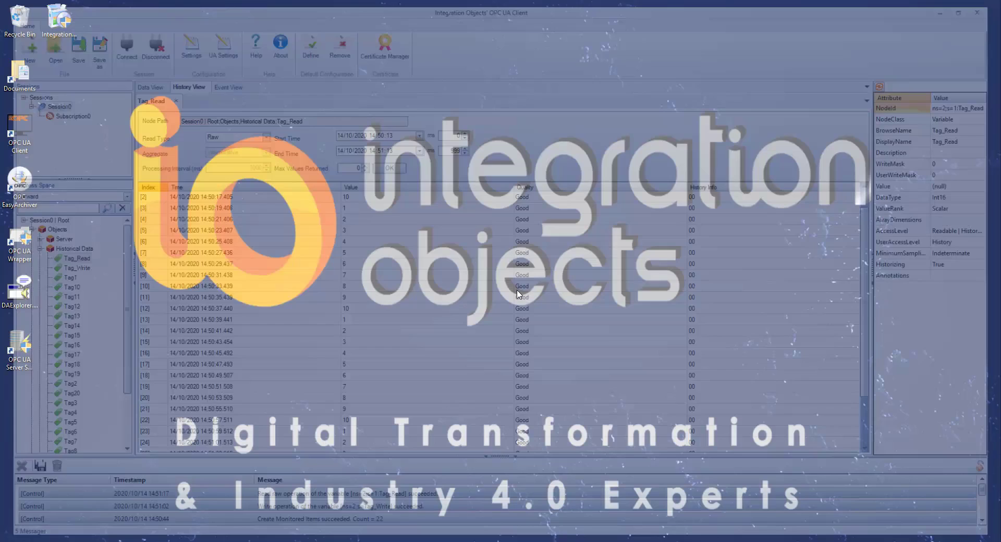